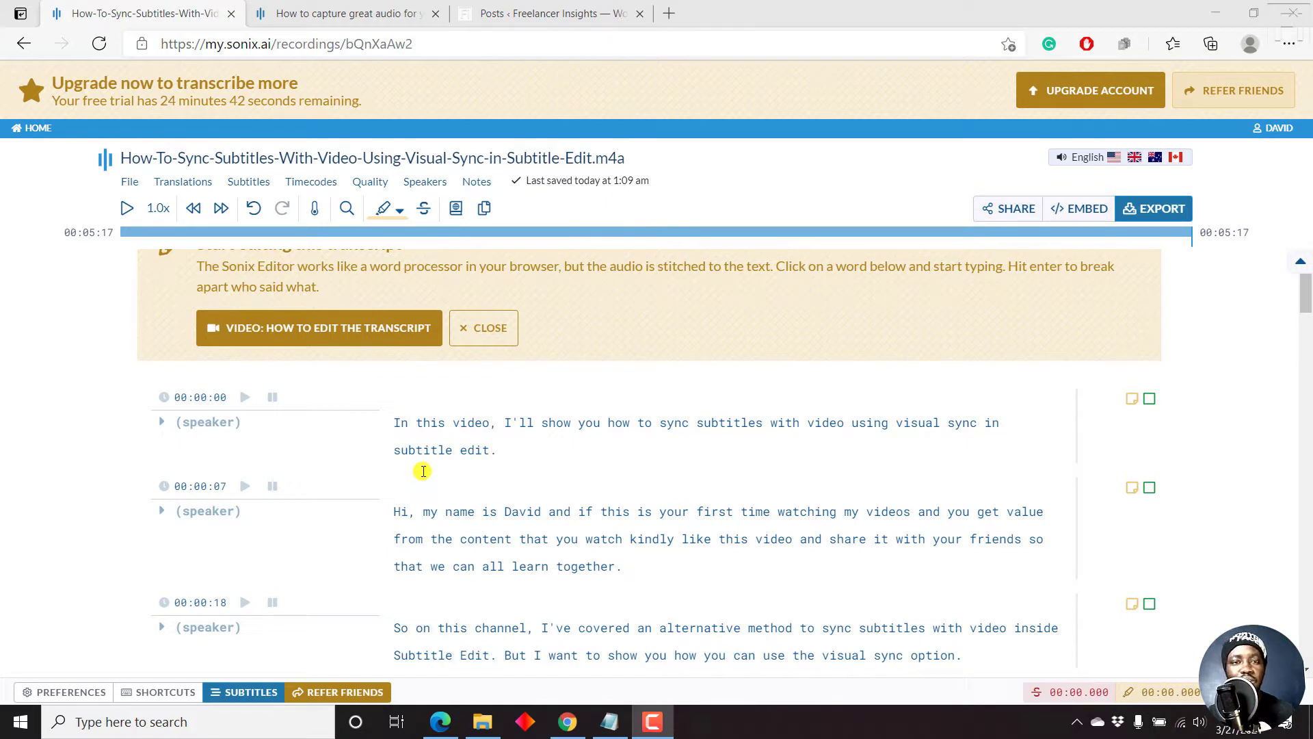
Copy the transcript's Sonix Media Player embed code to the clipboard from the Embed dialog.
click(1087, 211)
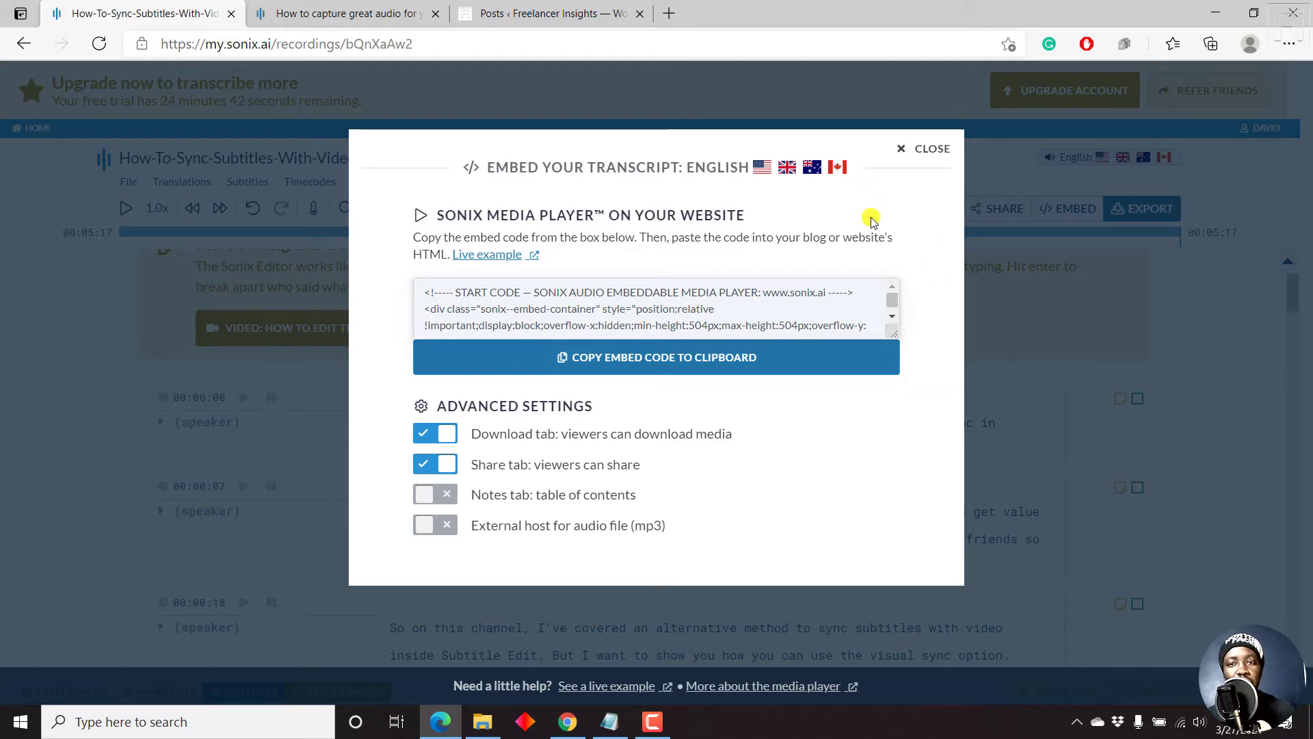
click(646, 356)
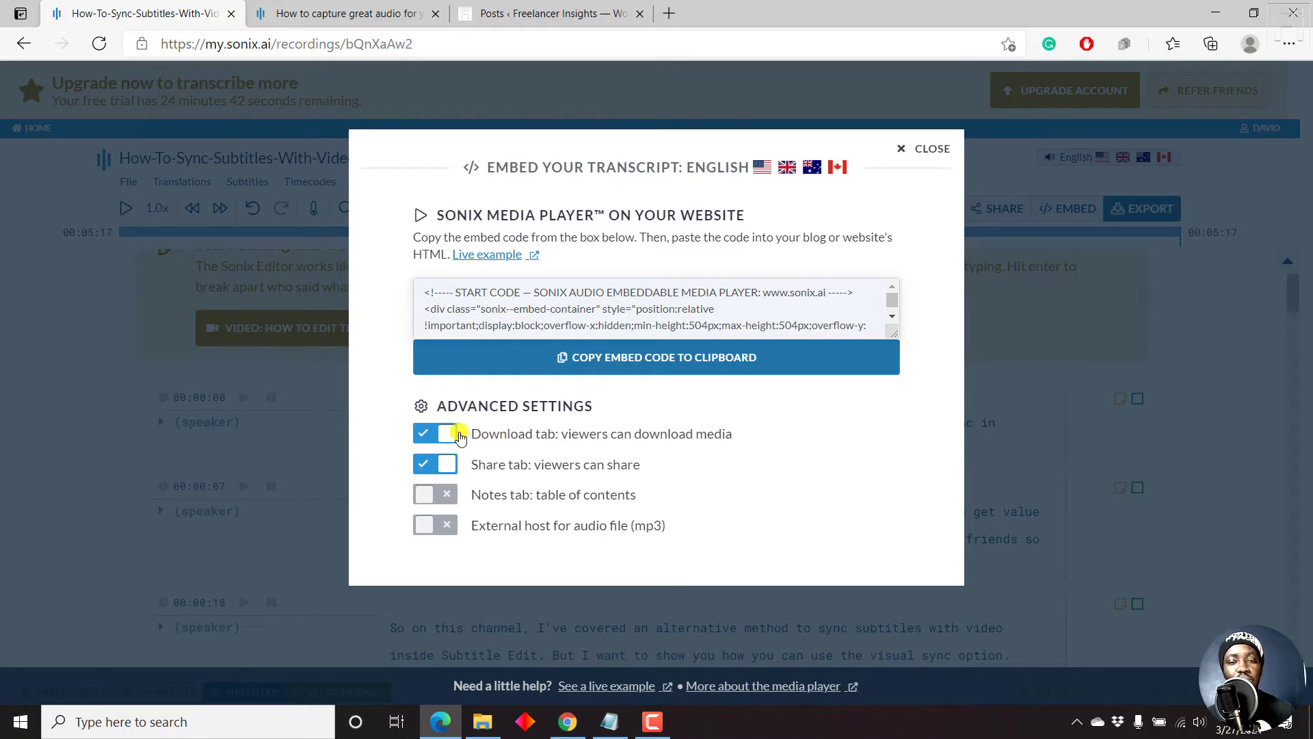
click(679, 358)
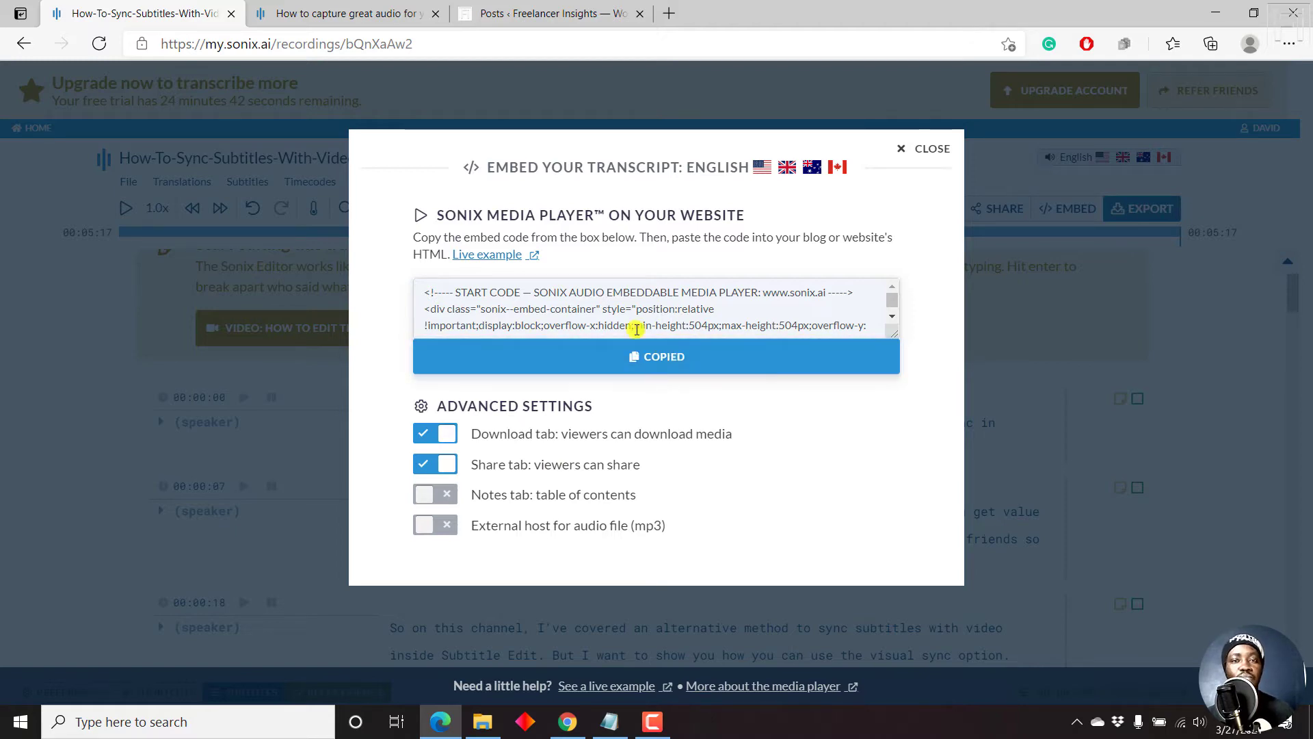
Create a new Freelancer Insights post titled 'How to Embed a Transcript on Your Website with the Sonix Media Player'.
click(575, 9)
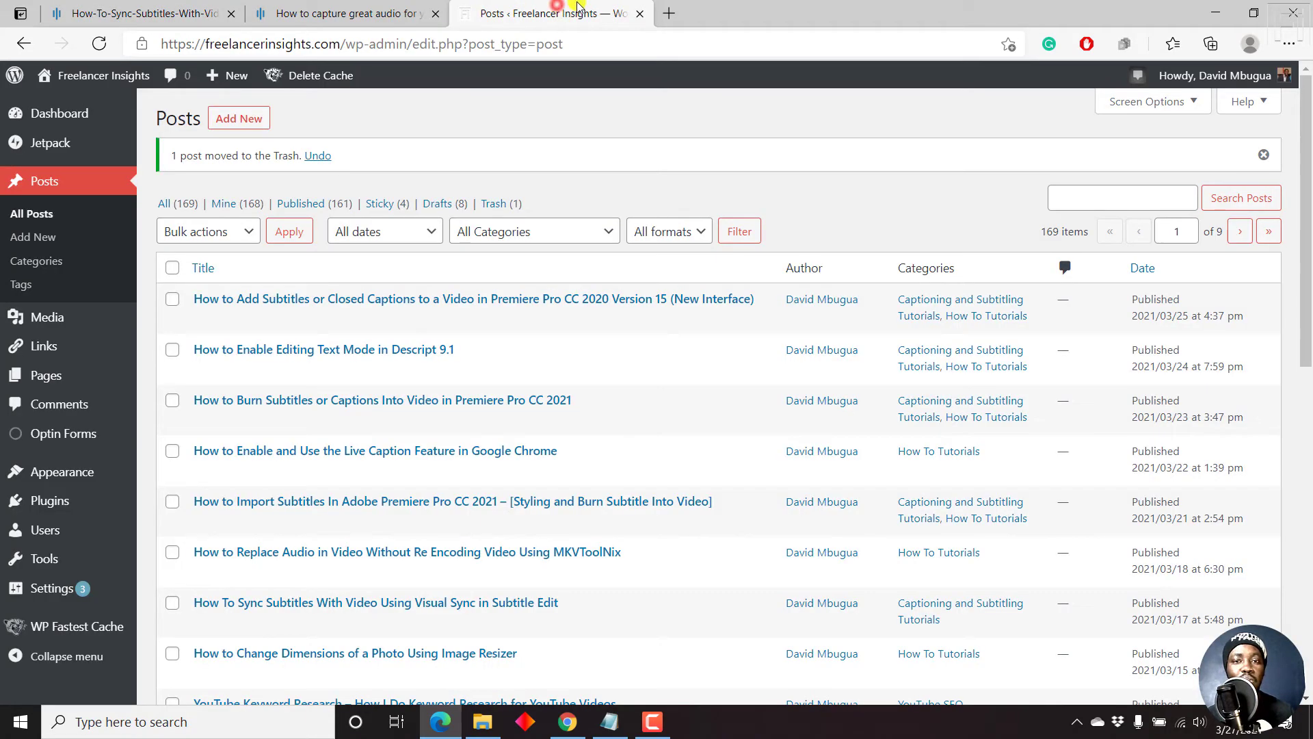
click(244, 125)
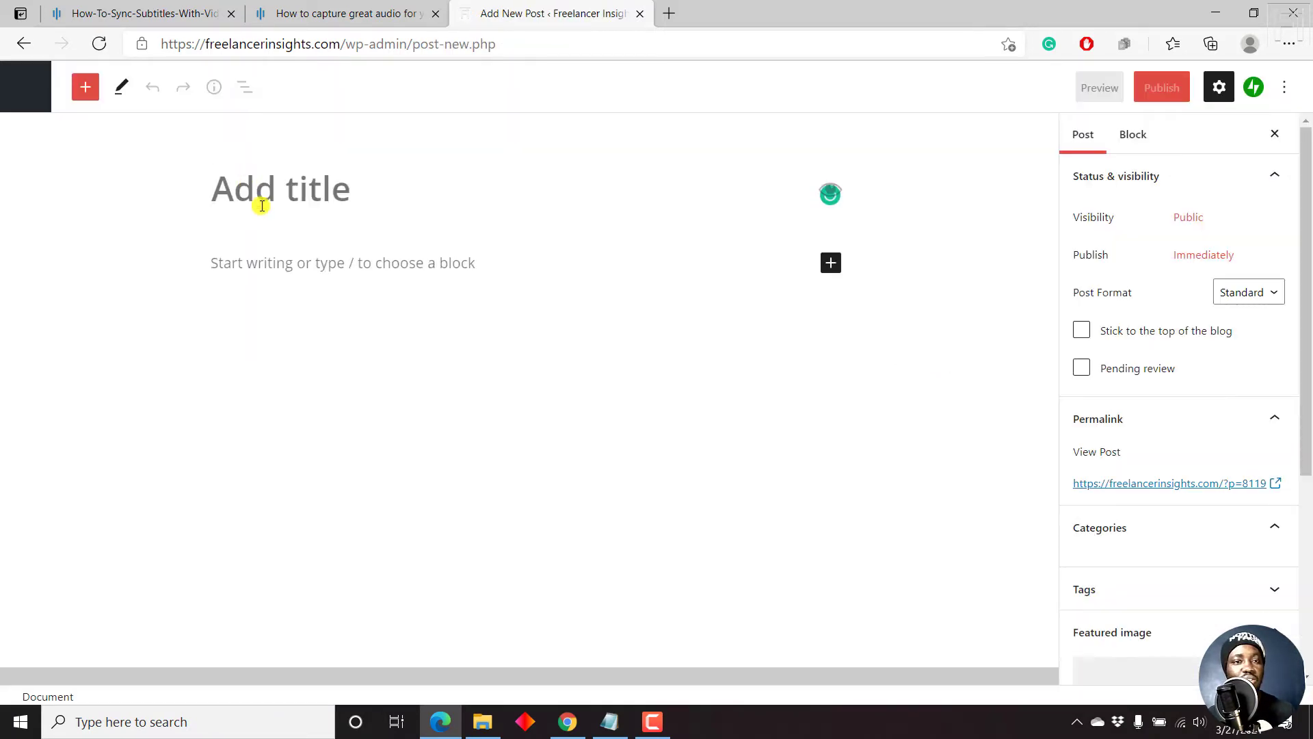
click(268, 196)
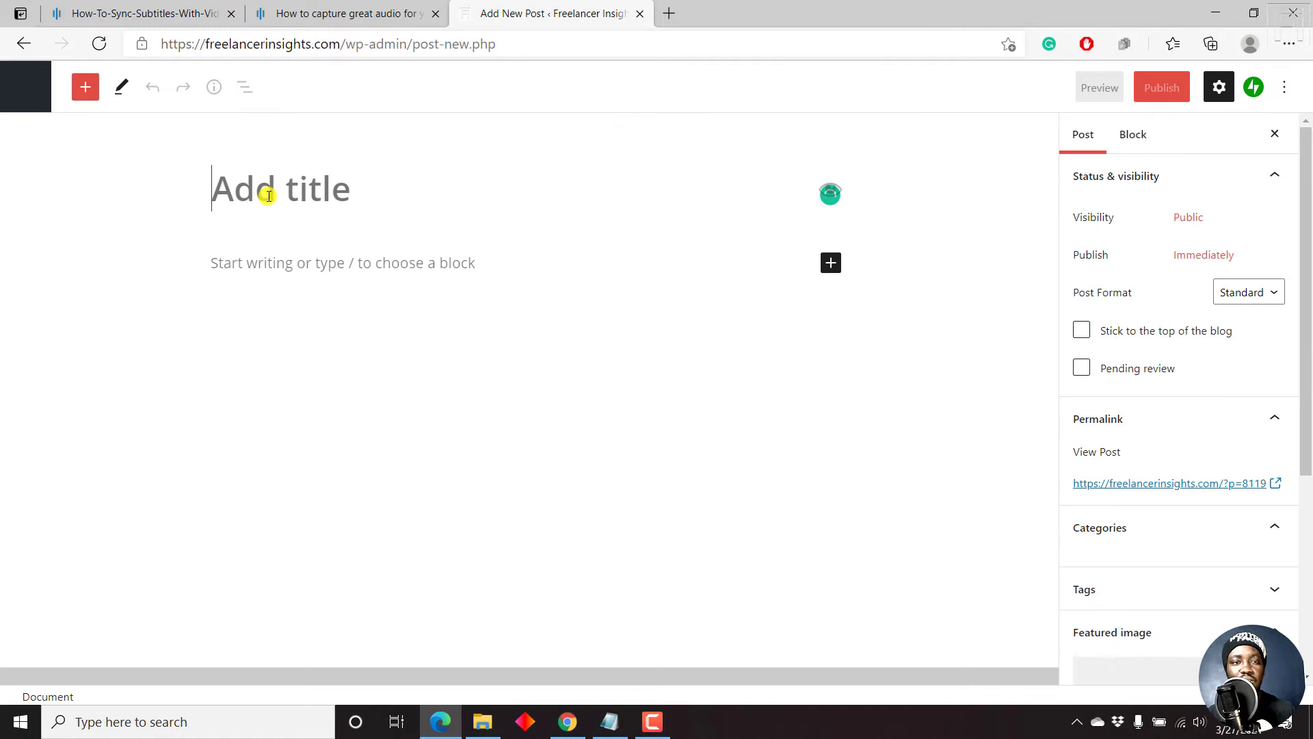
text(How to)
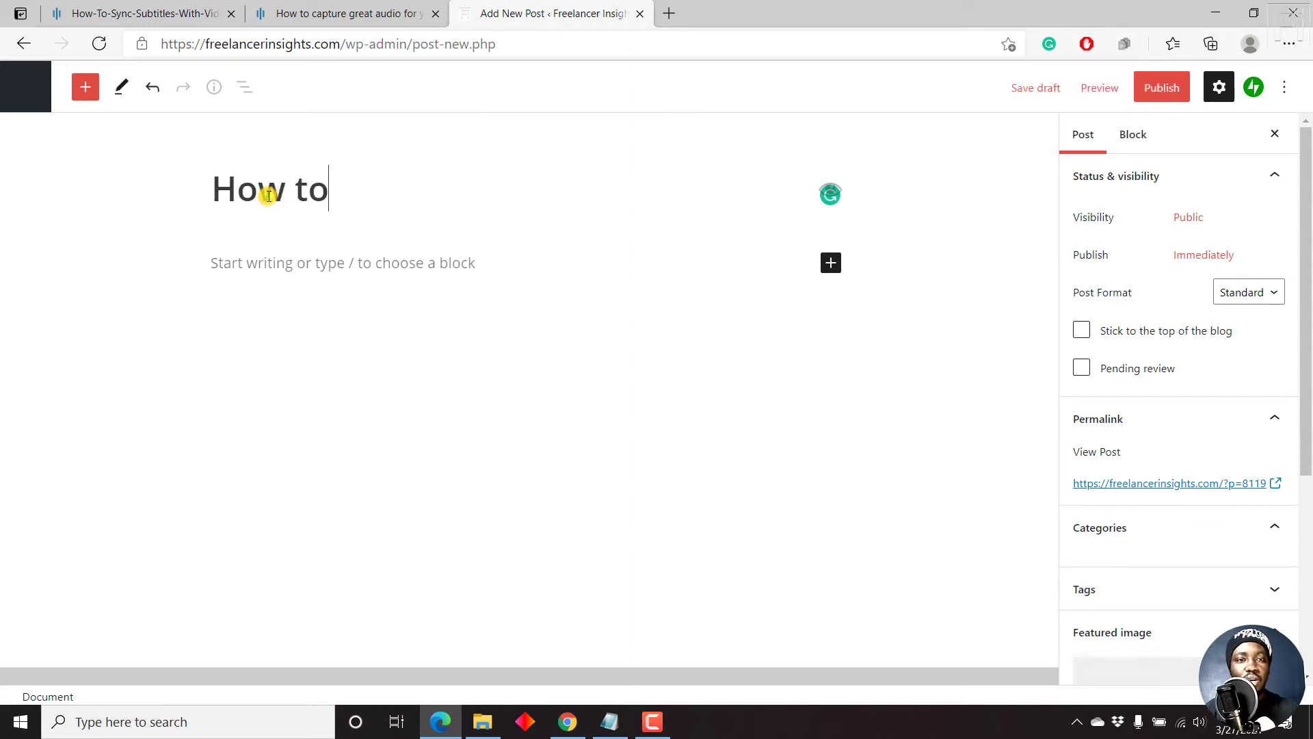
text( Embed a )
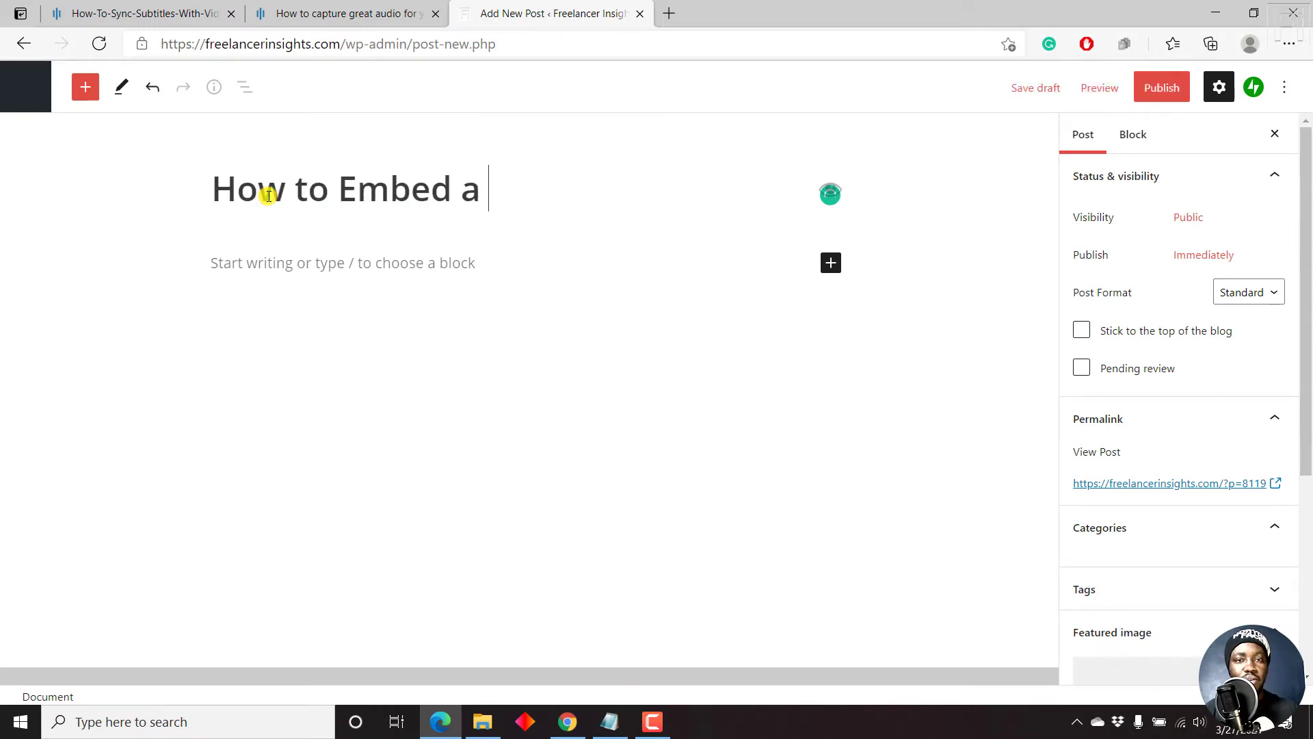
text(Transcri)
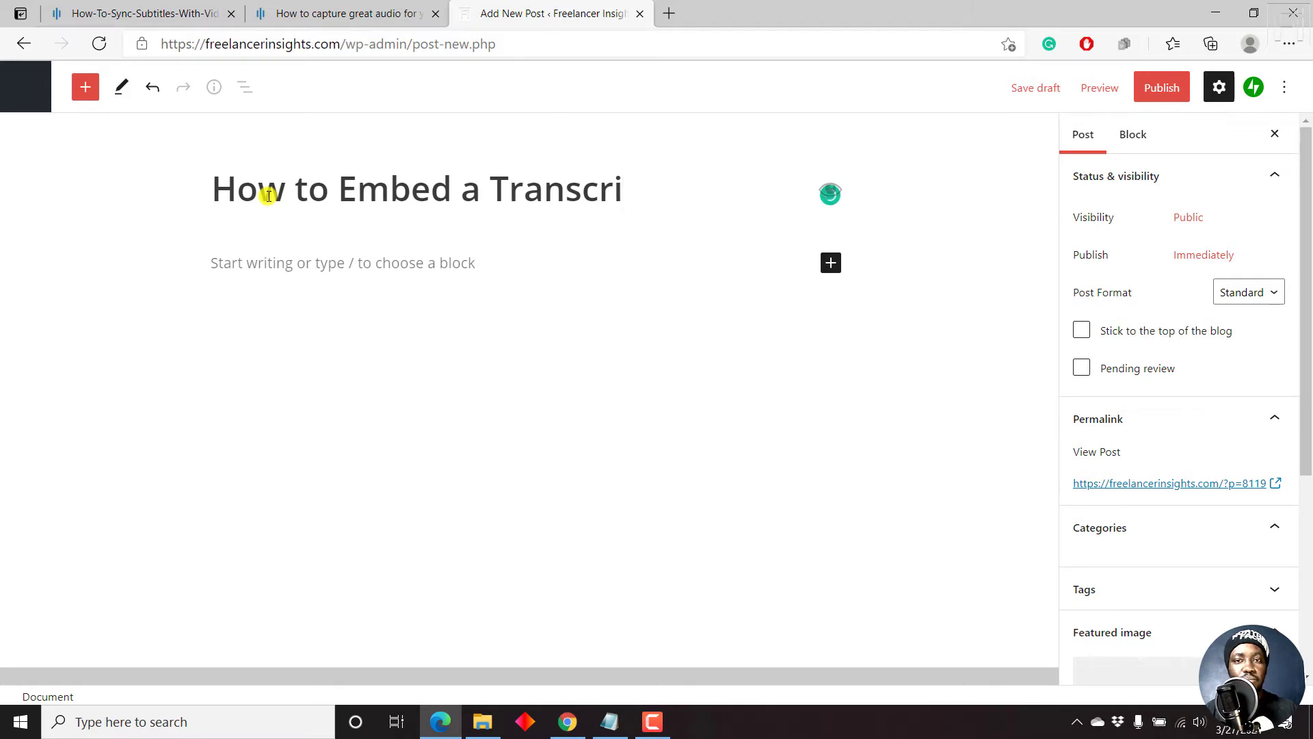
text(pt on Your )
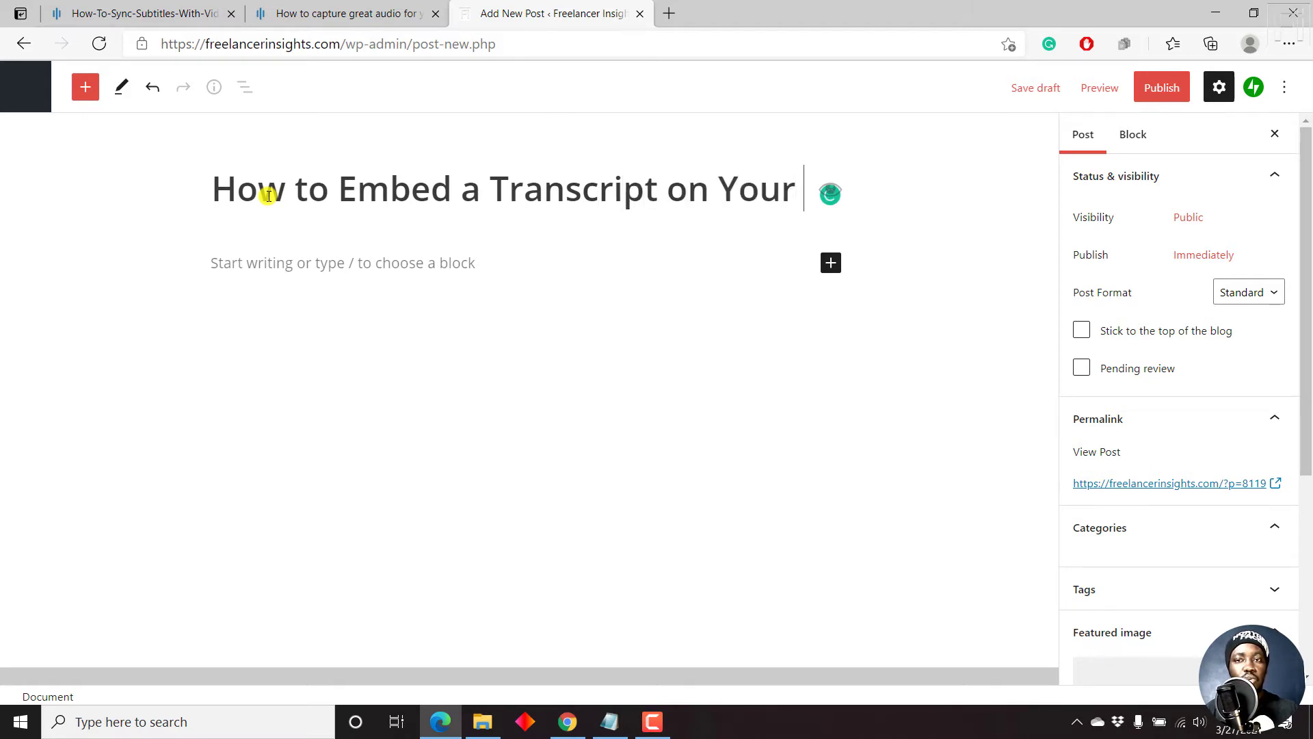
text(Website U)
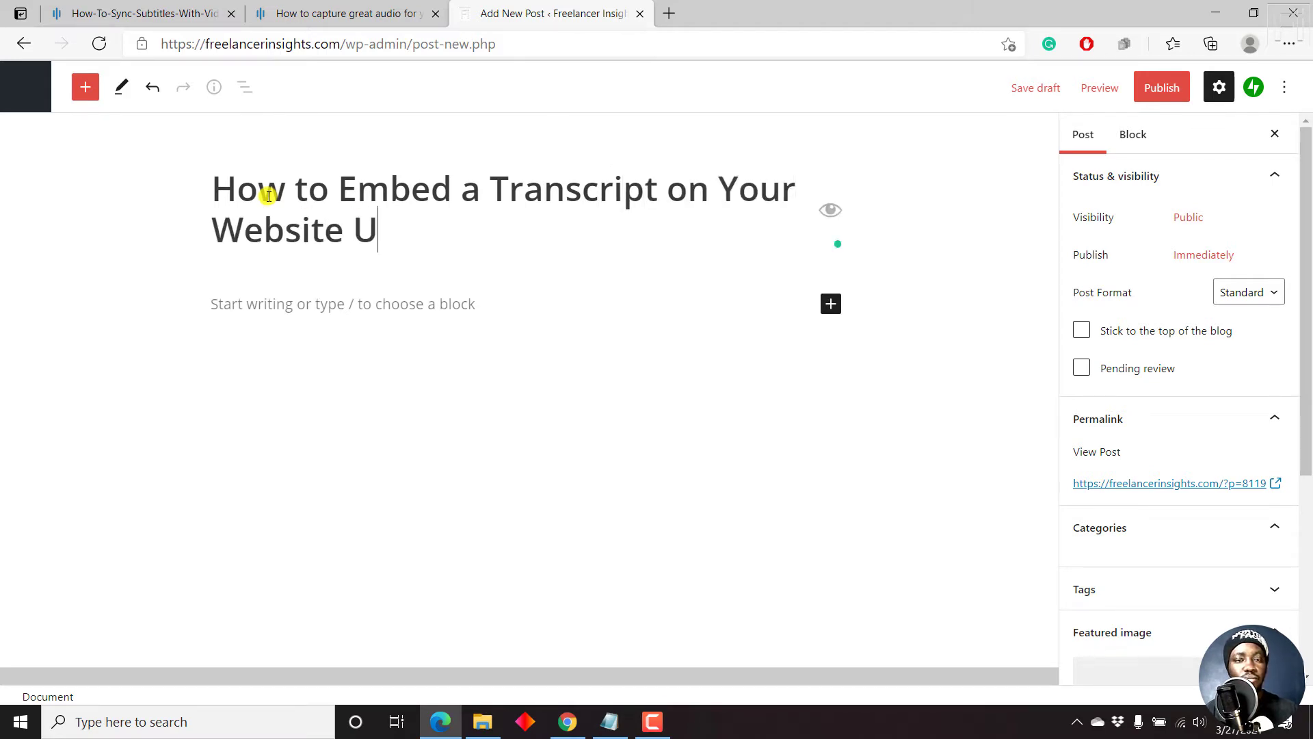
text(sing the Soni)
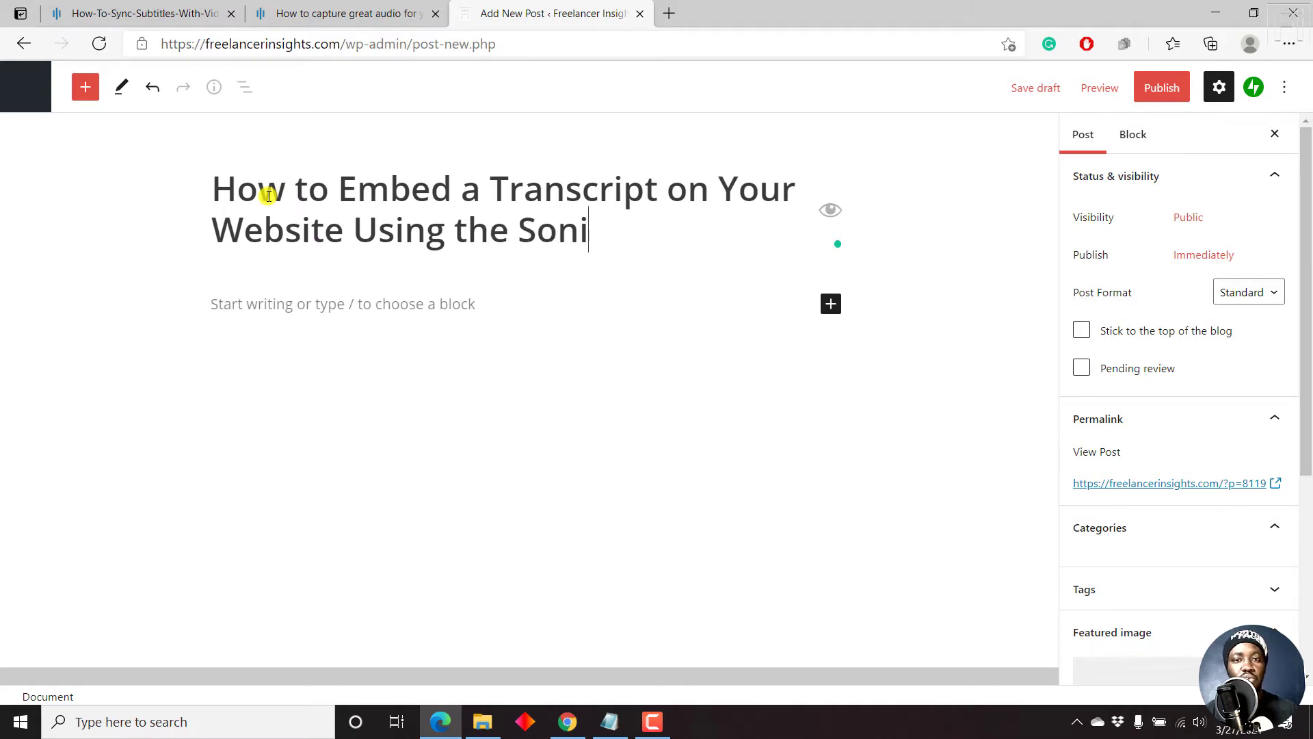
text(x Media Pla)
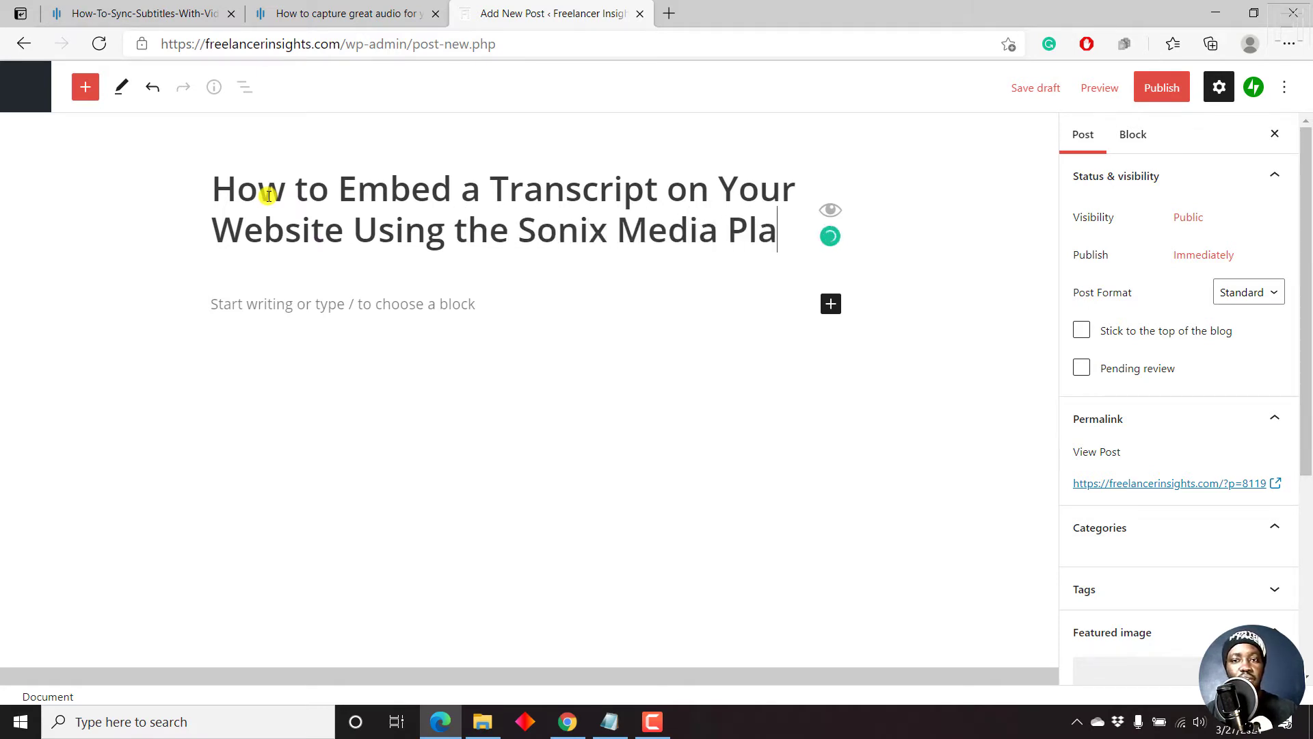
text(yer.)
key(Left)
key(Left)
key(Left)
key(Left)
key(Left)
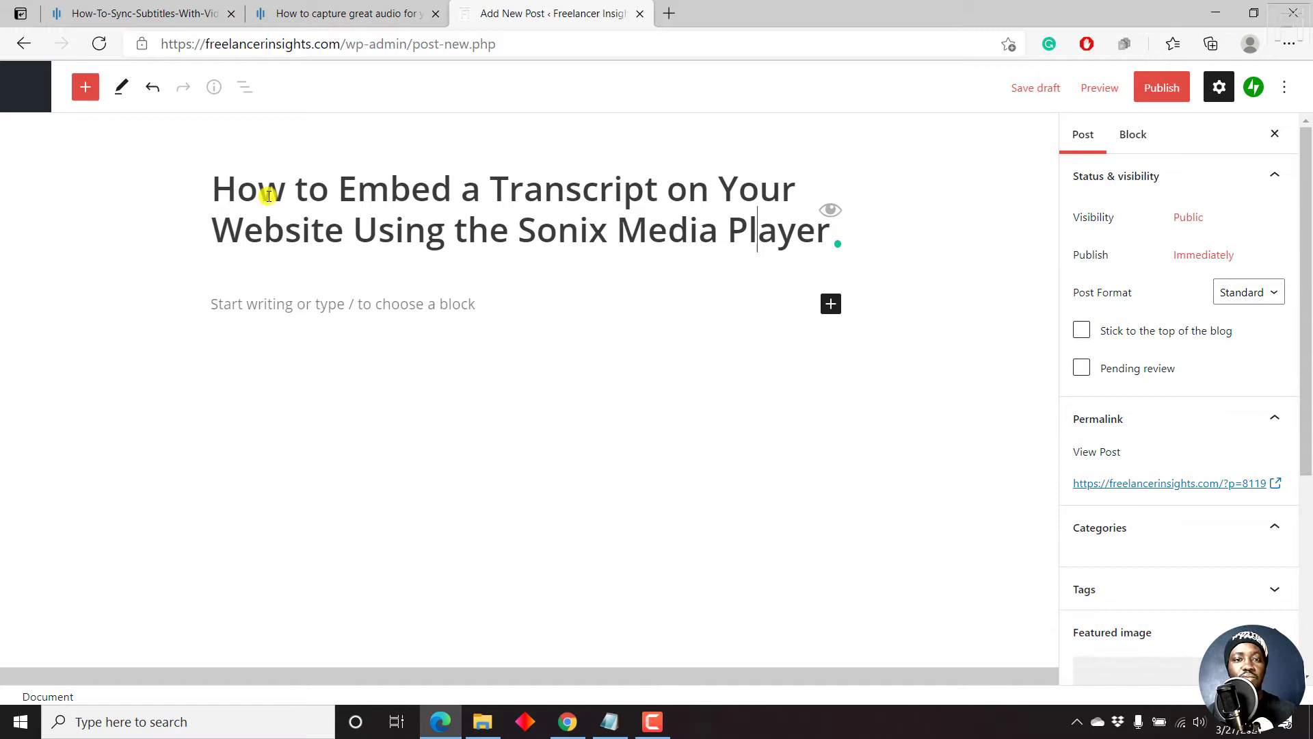
key(Left)
key(Left)
key(Left)
key(Left)
key(Left)
key(Left)
key(Left)
key(Left)
key(Left)
key(Left)
key(Left)
key(Left)
key(Left)
key(Left)
key(Left)
key(Left)
key(Left)
key(Left)
key(Left)
key(Left)
key(shift+Right)
key(shift+Right)
key(shift+Right)
key(shift+Right)
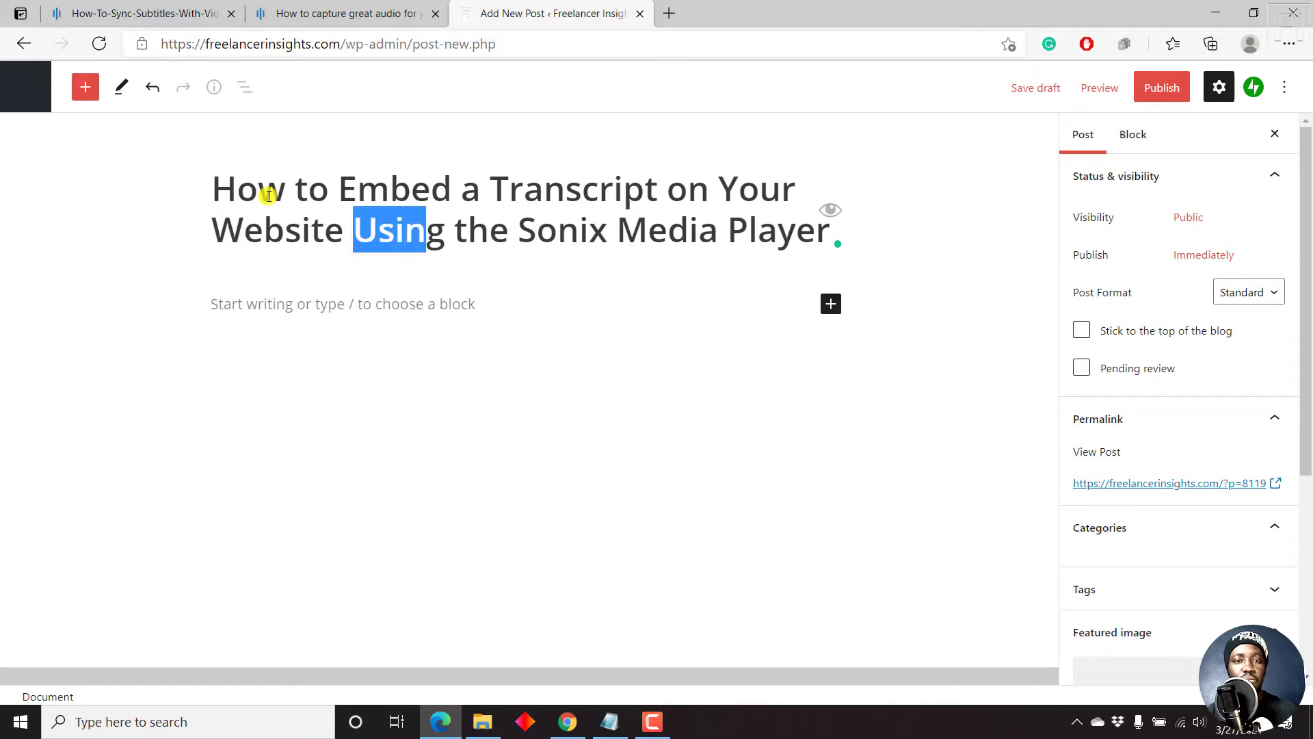
key(shift+Right)
text(with)
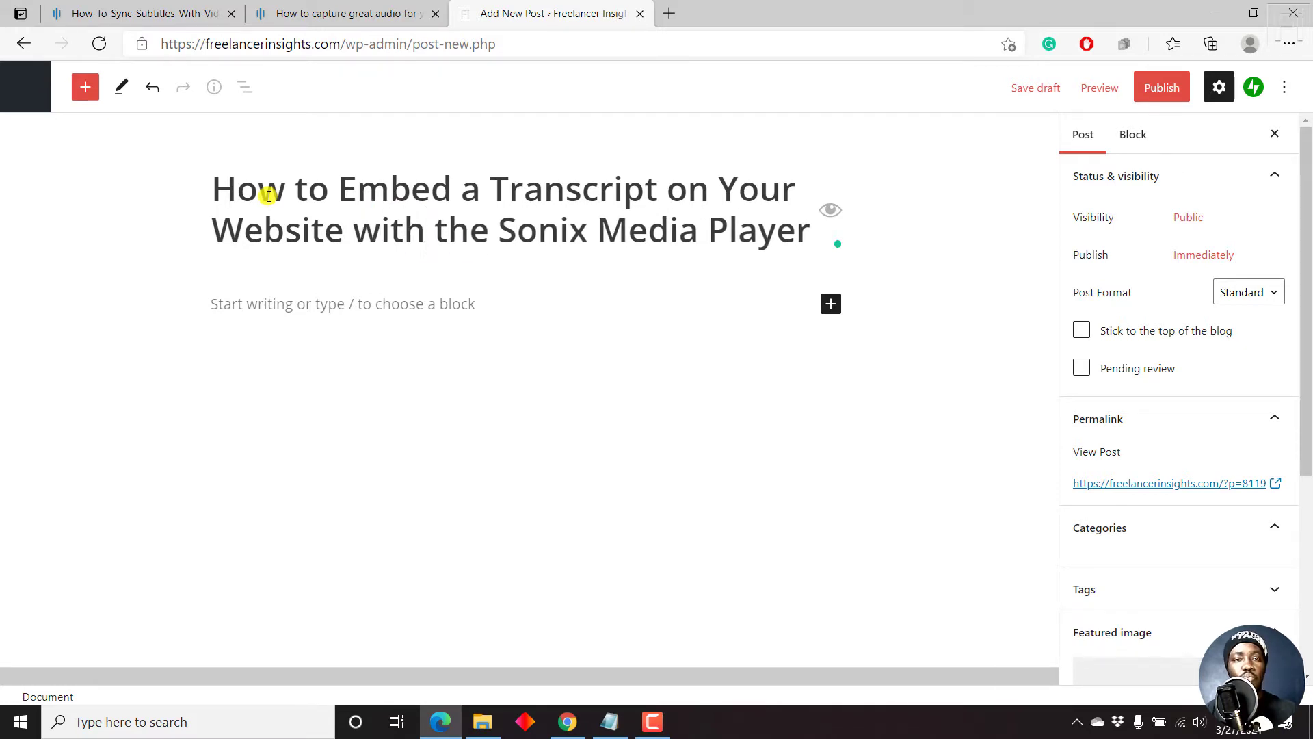
Write the intro paragraph on embedding a transcript with the Sonix Media Player on your WordPress blog.
click(332, 307)
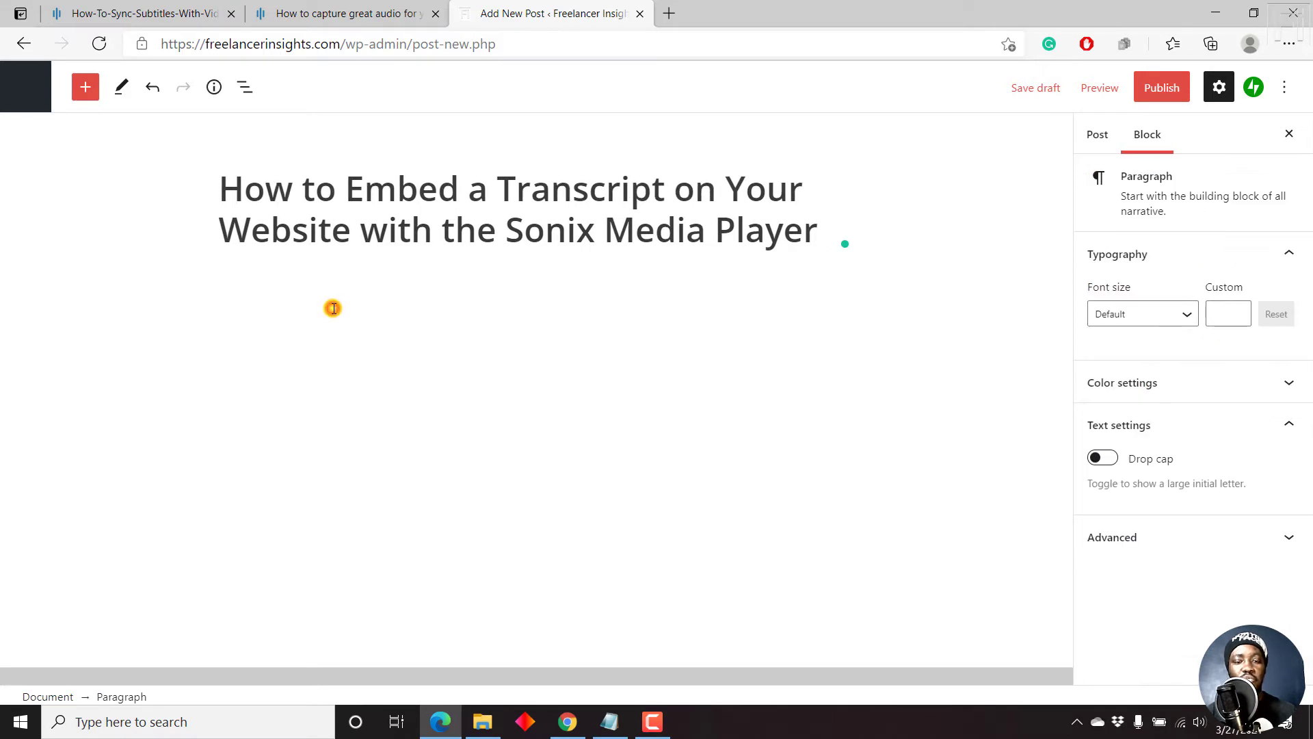
text(In tho)
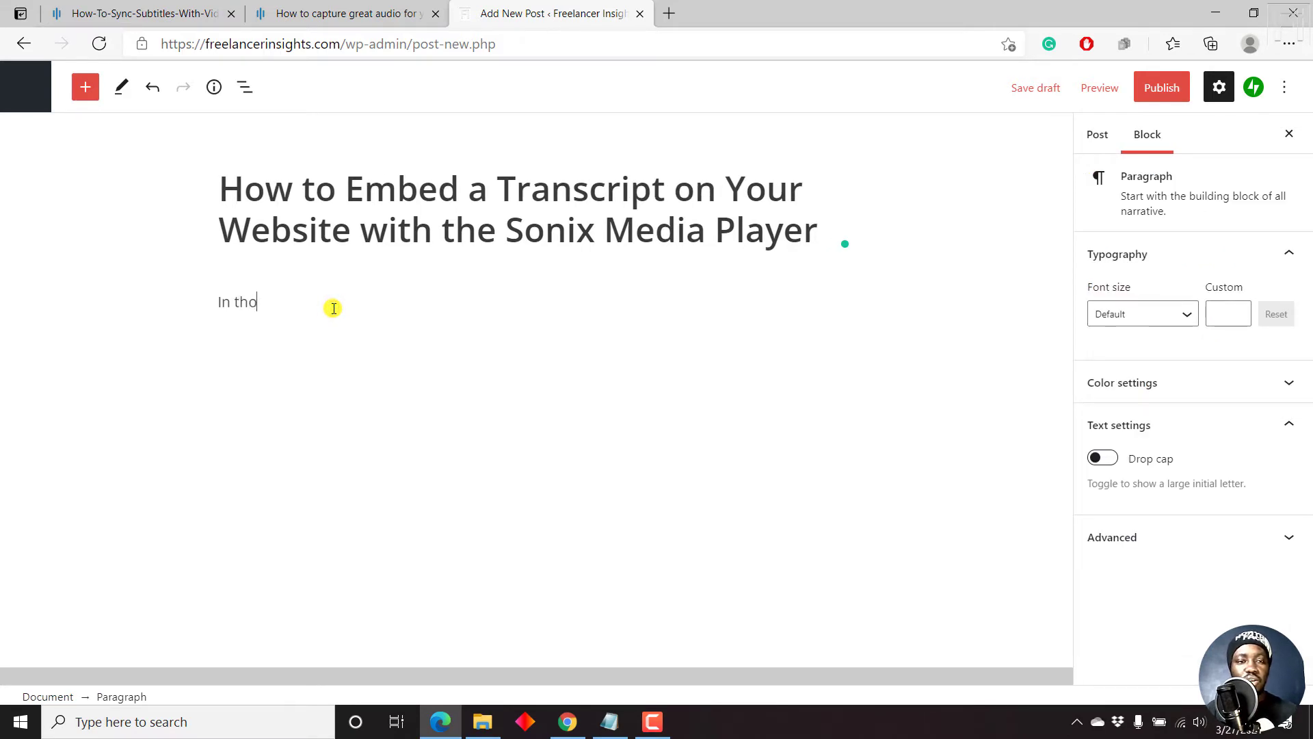
text(is an)
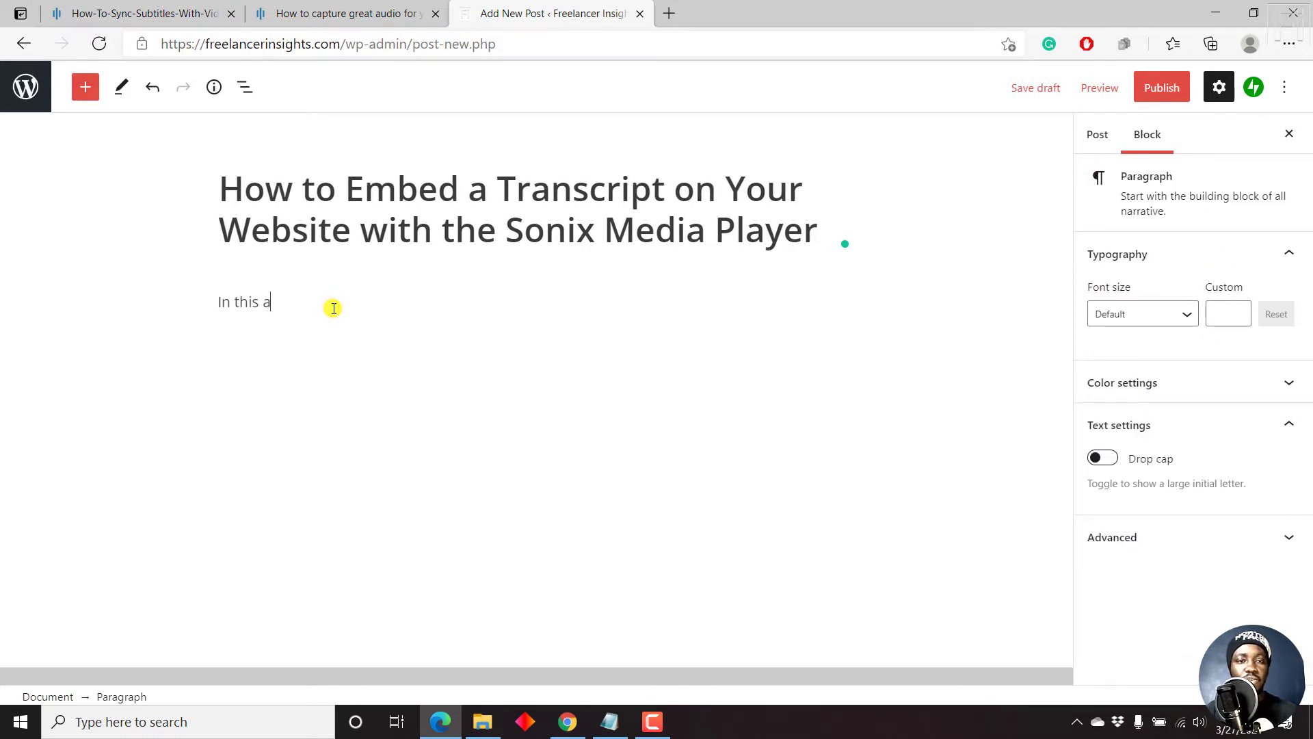
key(BackSpace)
text(rticle,)
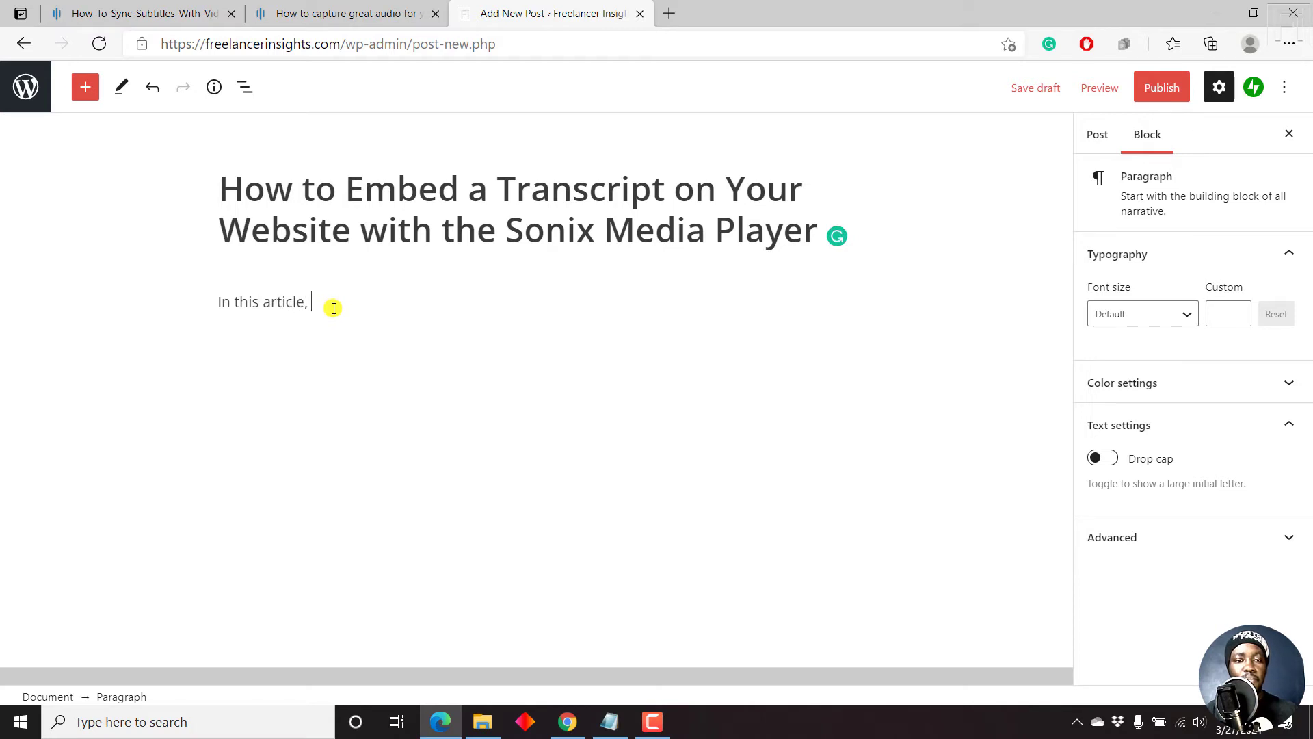
text( I'll show you)
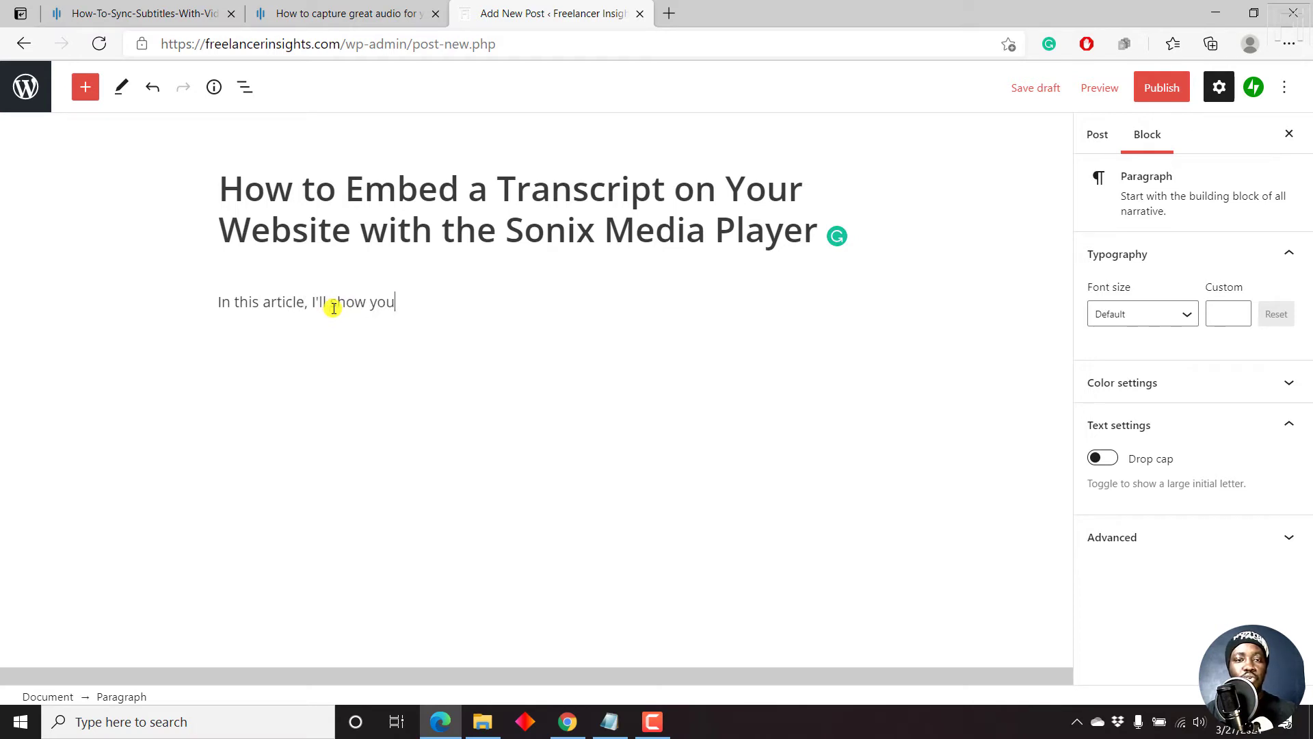
text( how yo)
key(BackSpace)
key(BackSpace)
text(t)
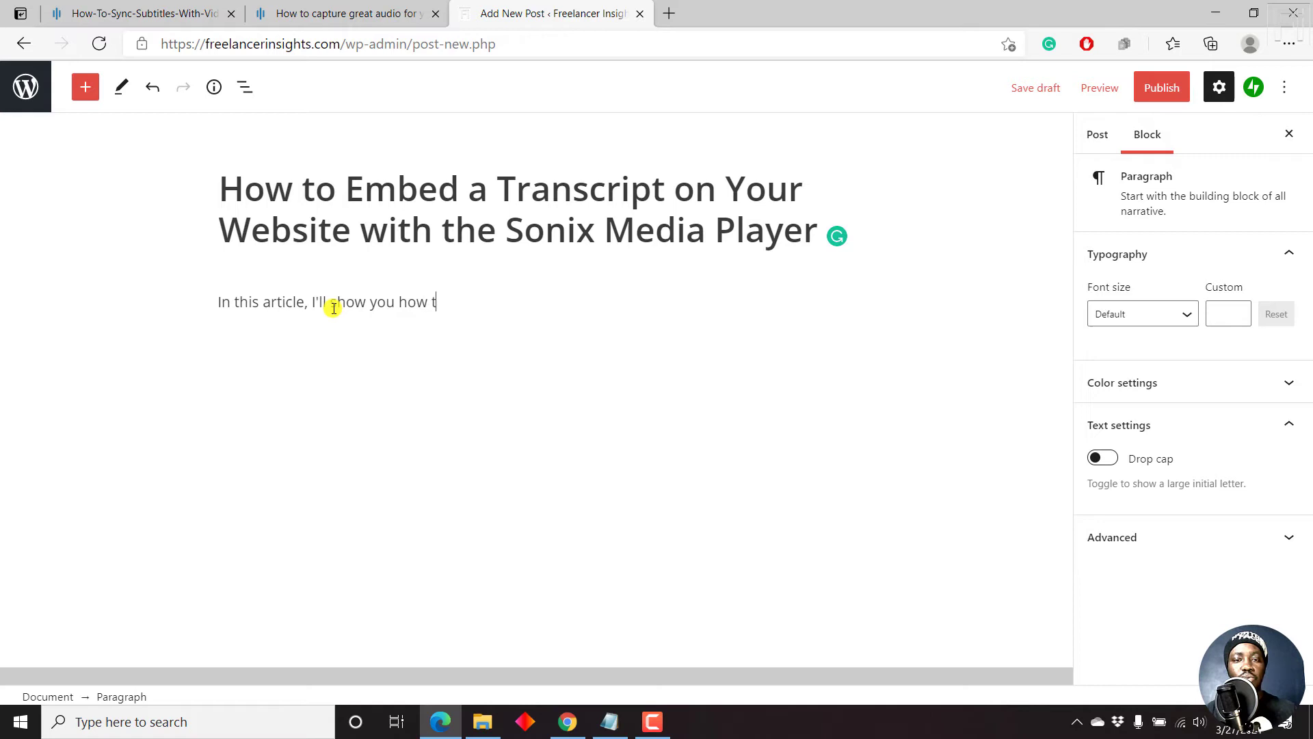
text(o Embed)
key(BackSpace)
key(BackSpace)
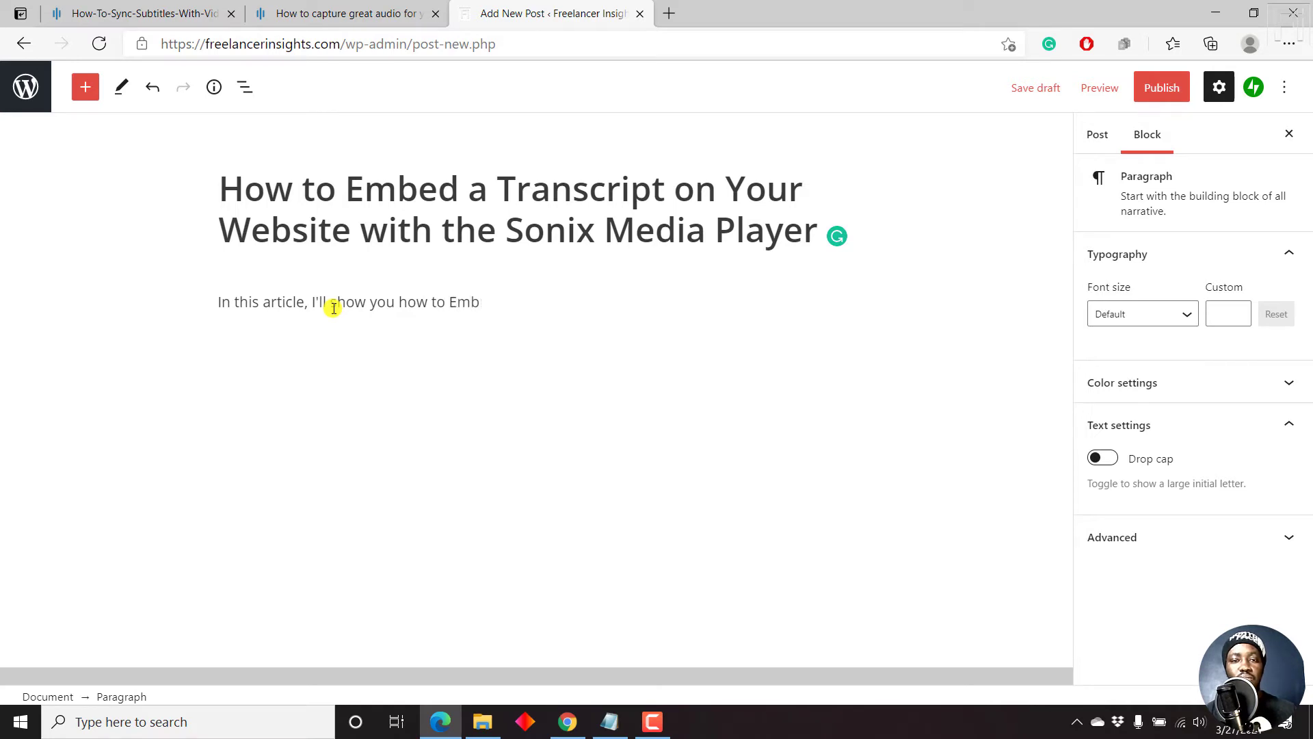
text(ed a )
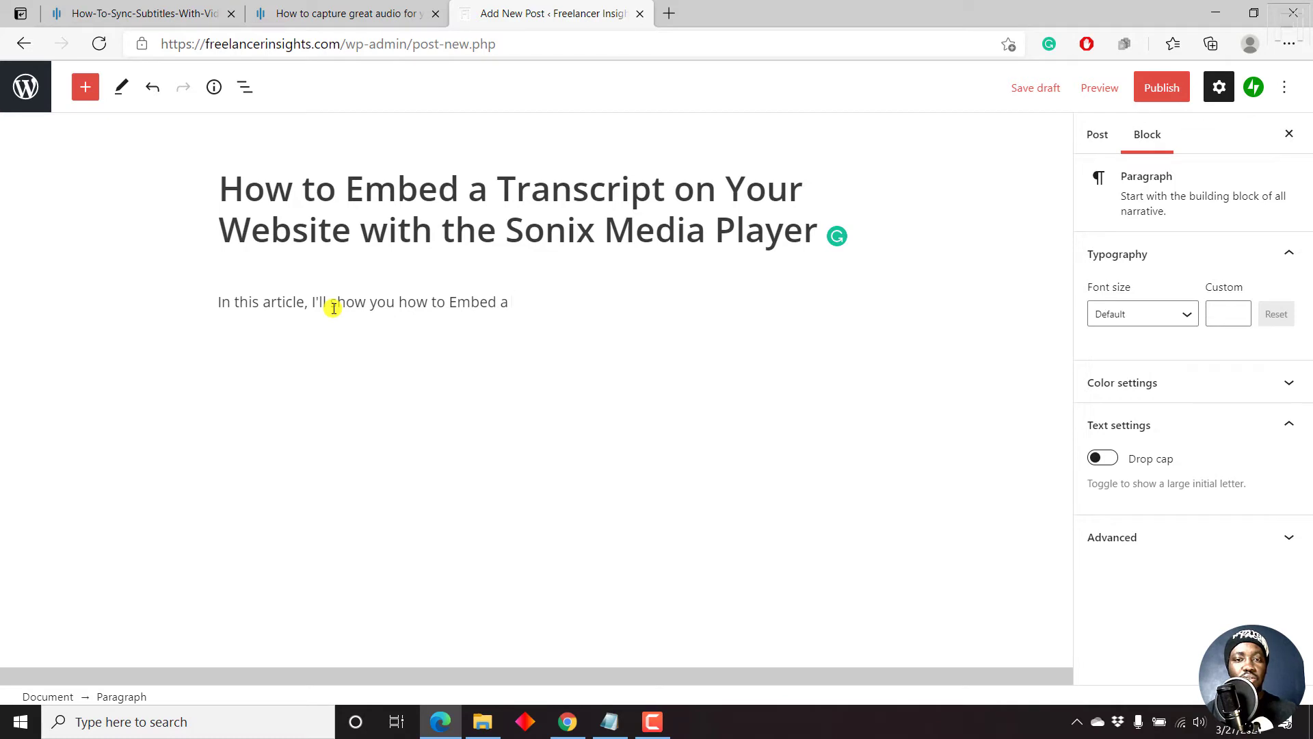
text(transcript )
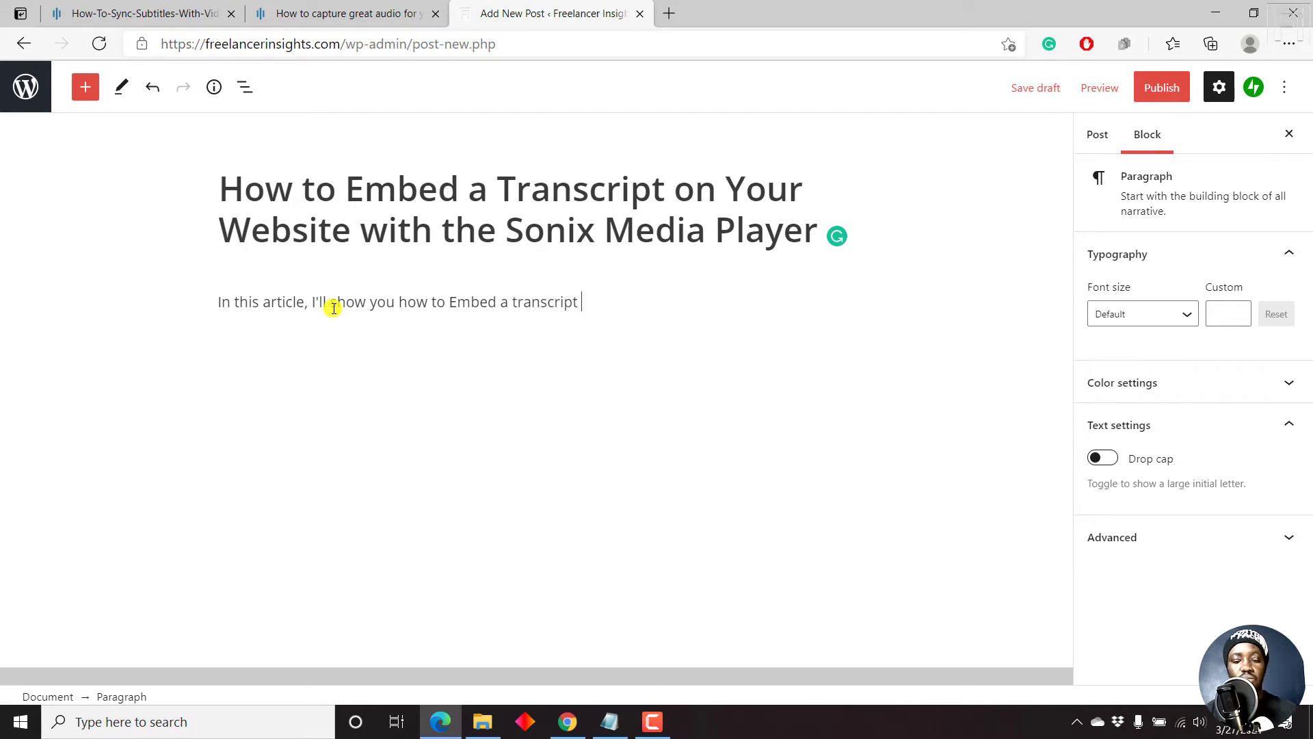
text(with the SOni)
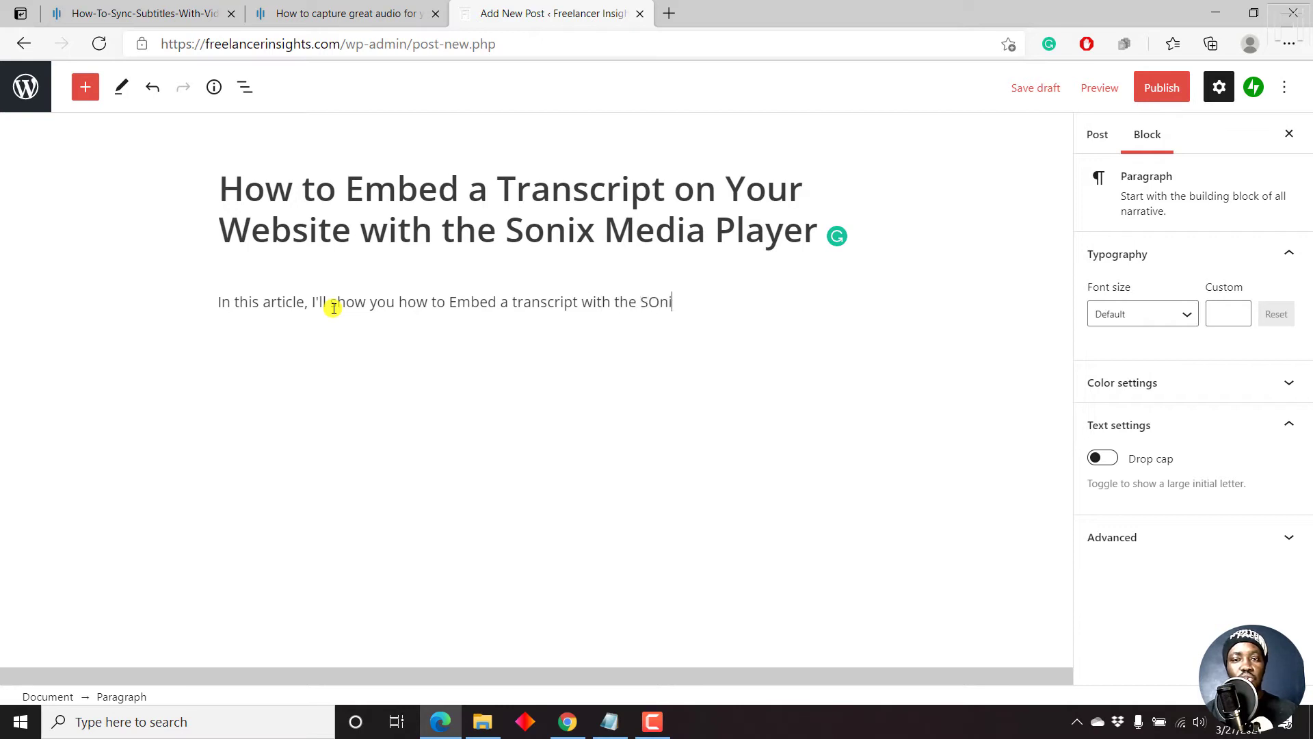
text(x)
key(BackSpace)
key(BackSpace)
key(BackSpace)
key(BackSpace)
text(onix)
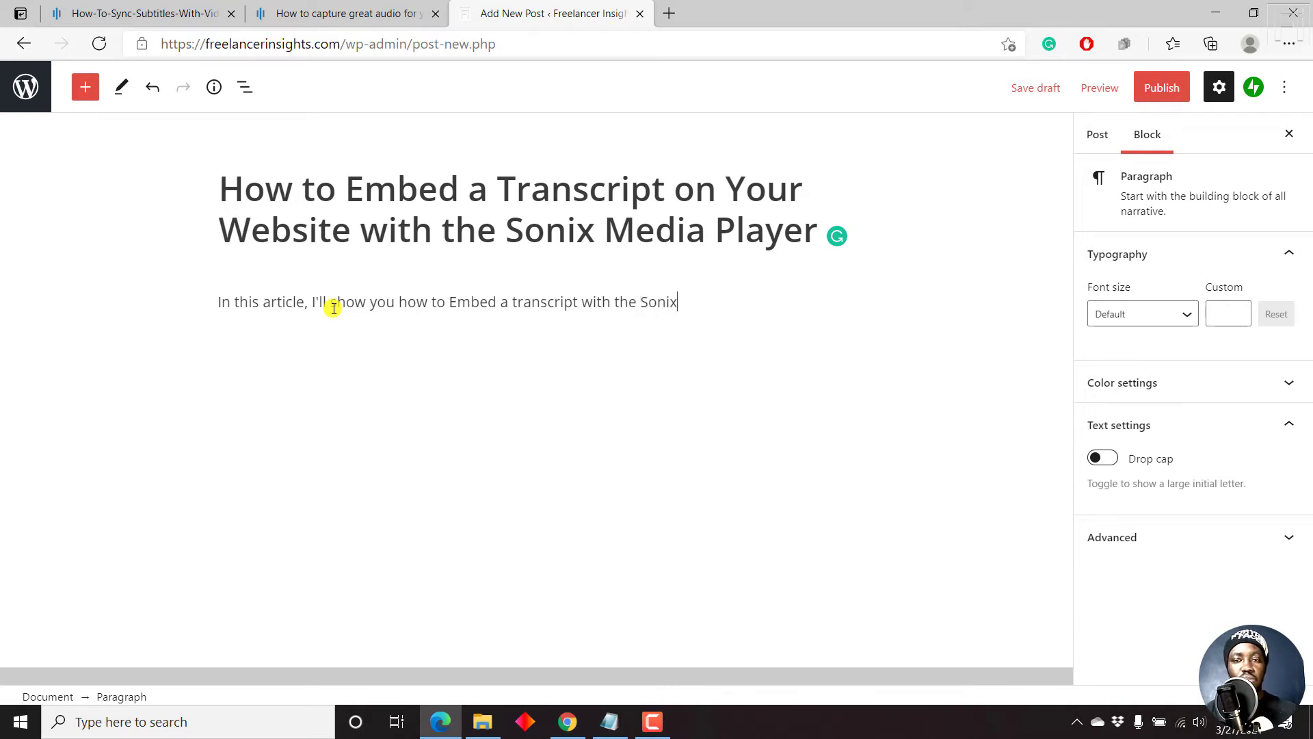
text( Media Pl)
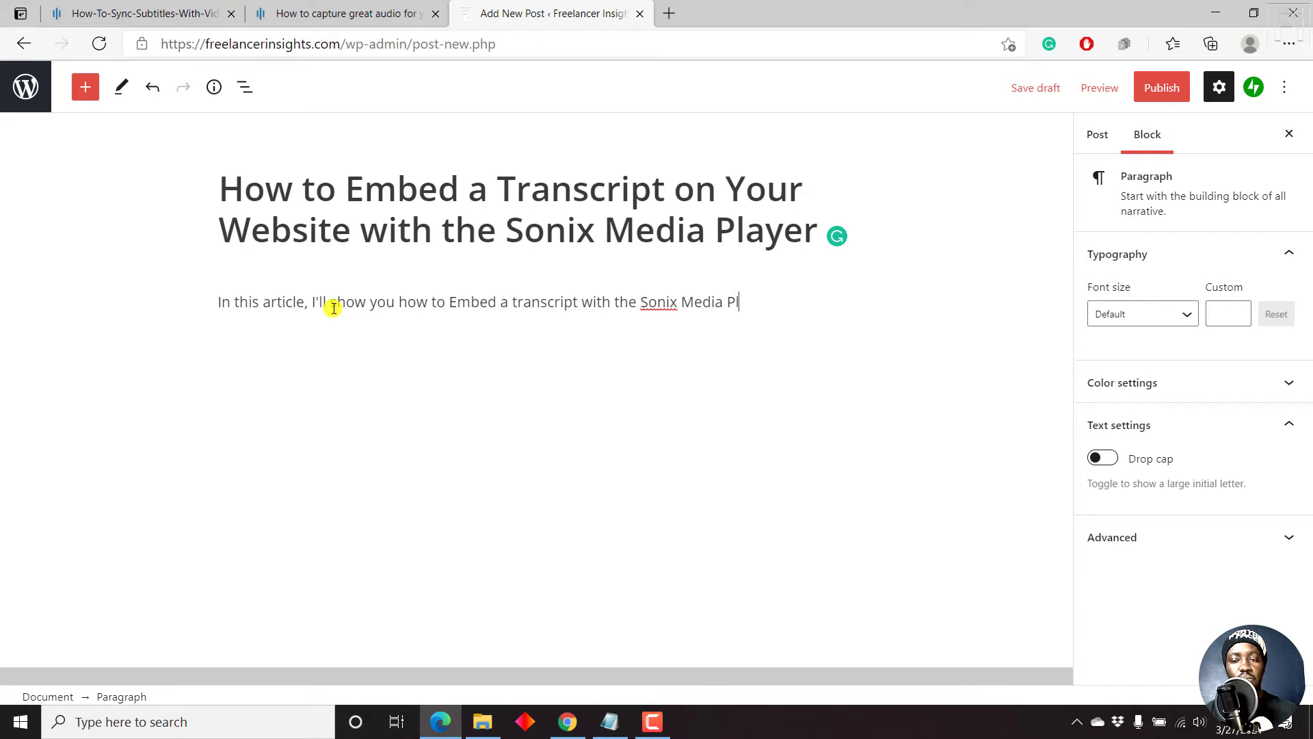
text(ayer on your WOr)
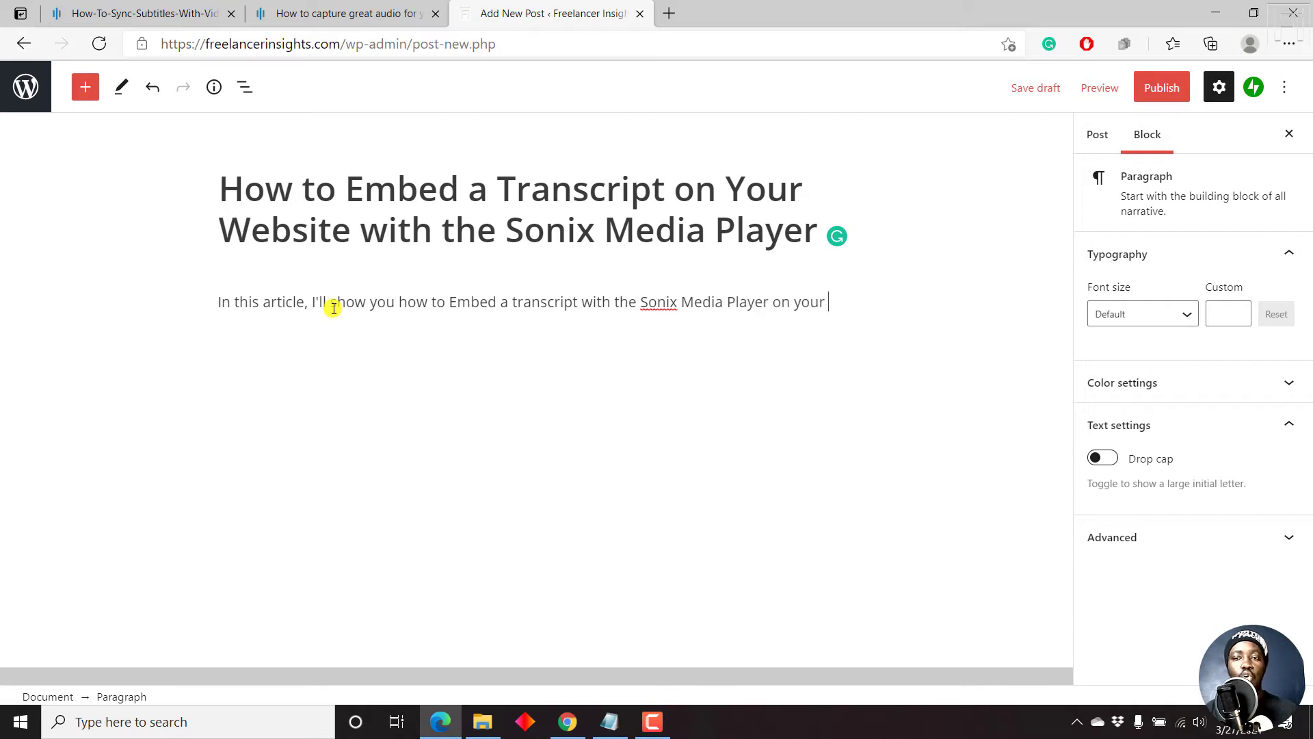
key(BackSpace)
key(BackSpace)
text(o)
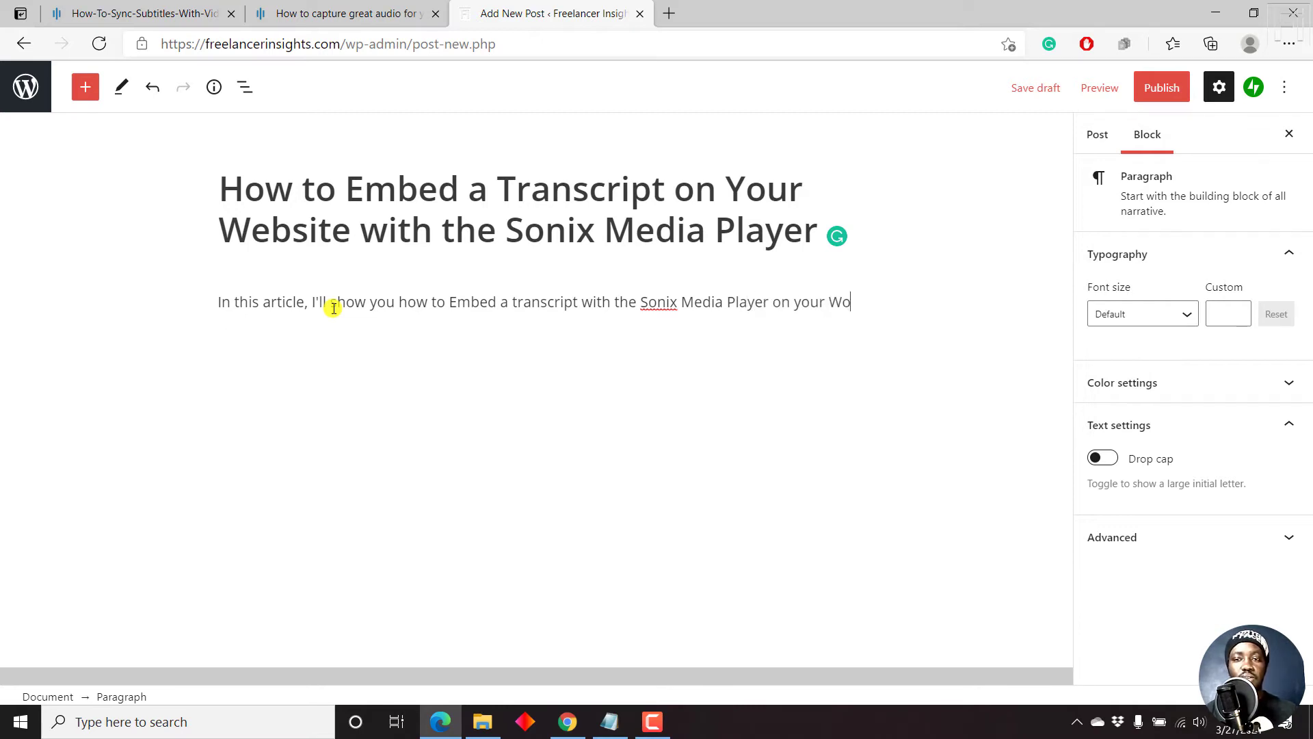
text(rdPress blog.)
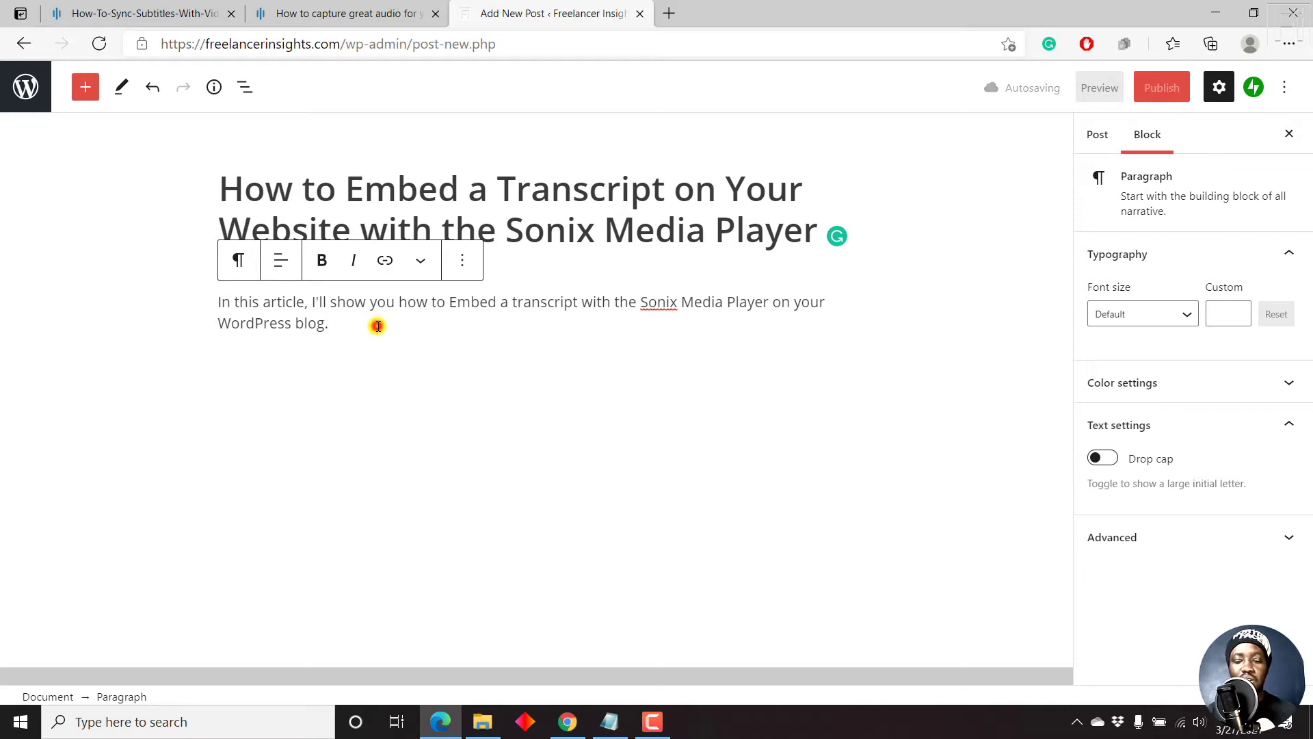
Insert a Read More divider block below the intro paragraph.
click(696, 371)
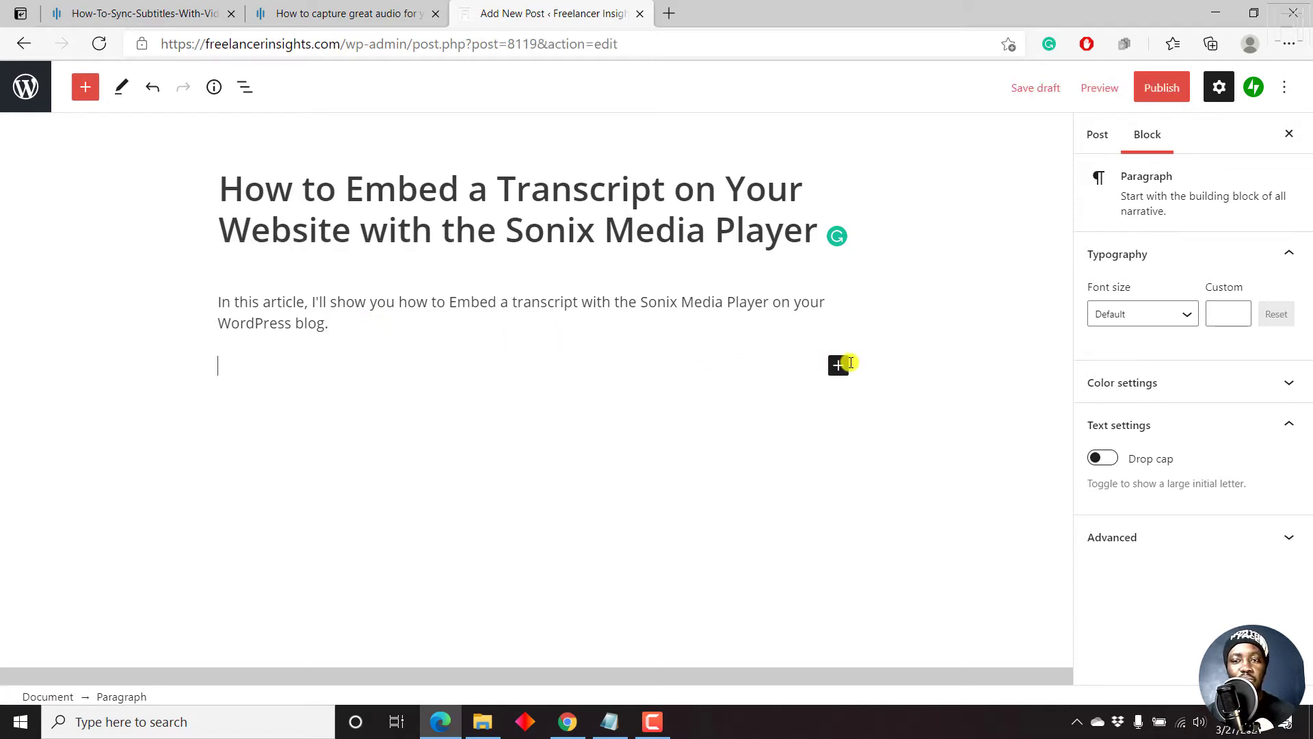
click(839, 369)
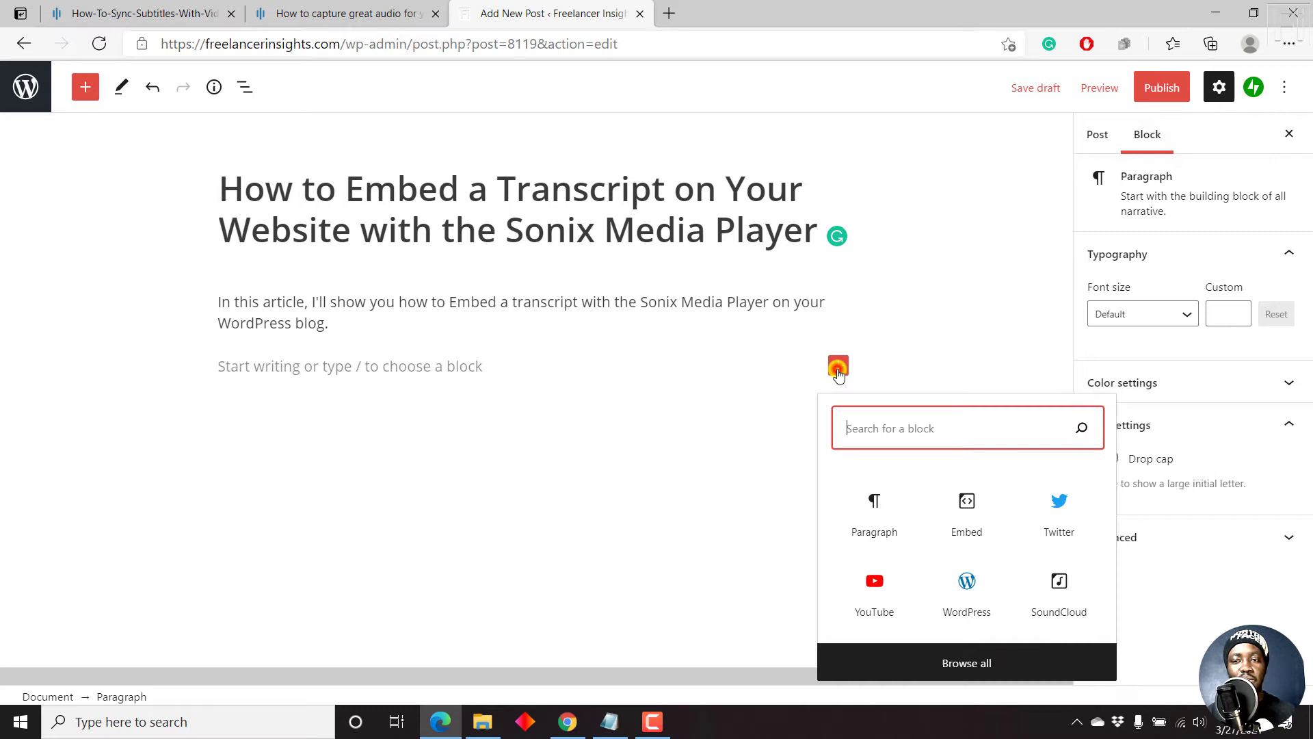
text(more)
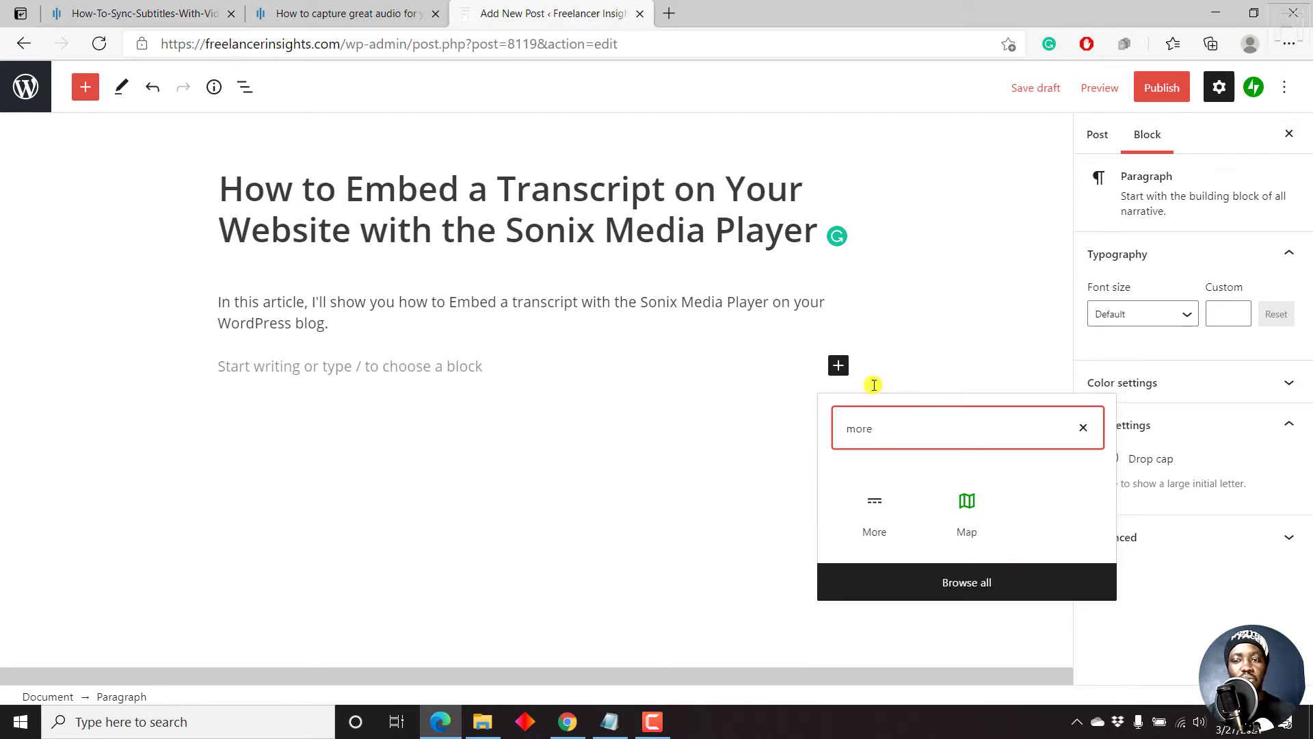
click(874, 521)
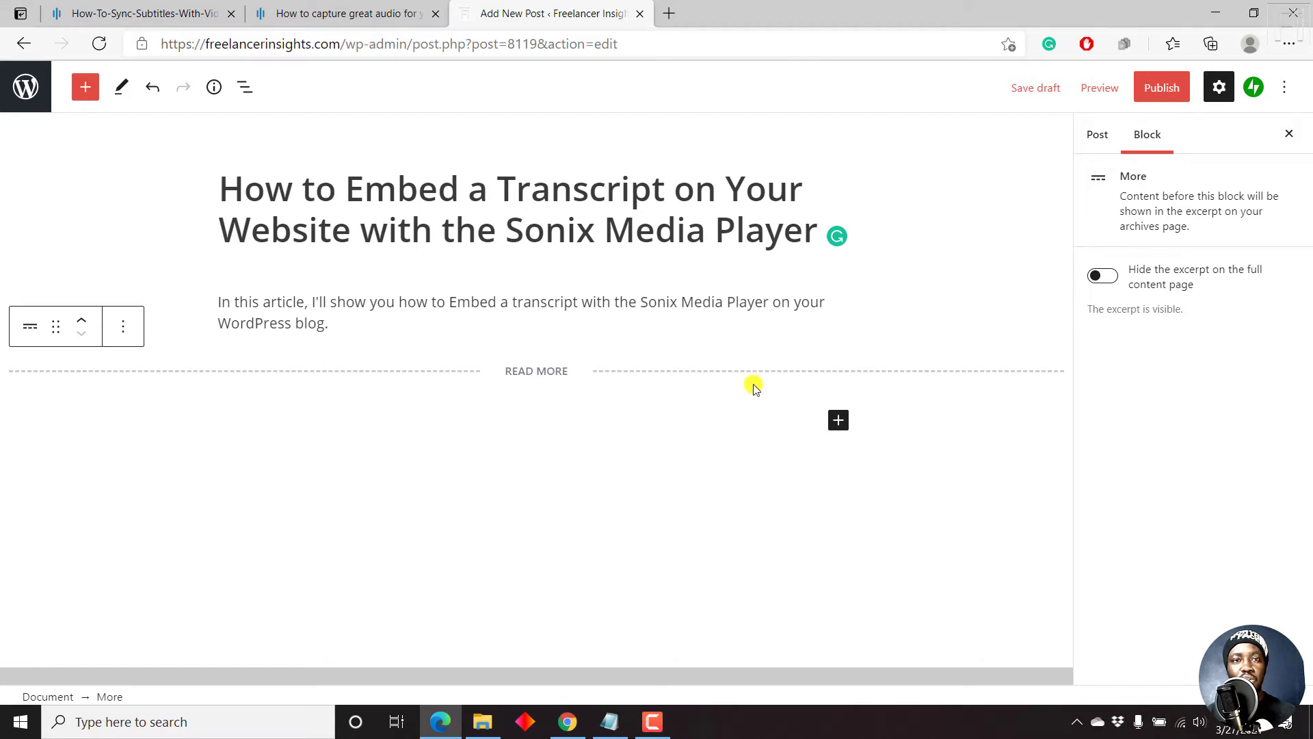
Add a Custom HTML block below Read More and paste the Sonix embed code into it.
click(140, 12)
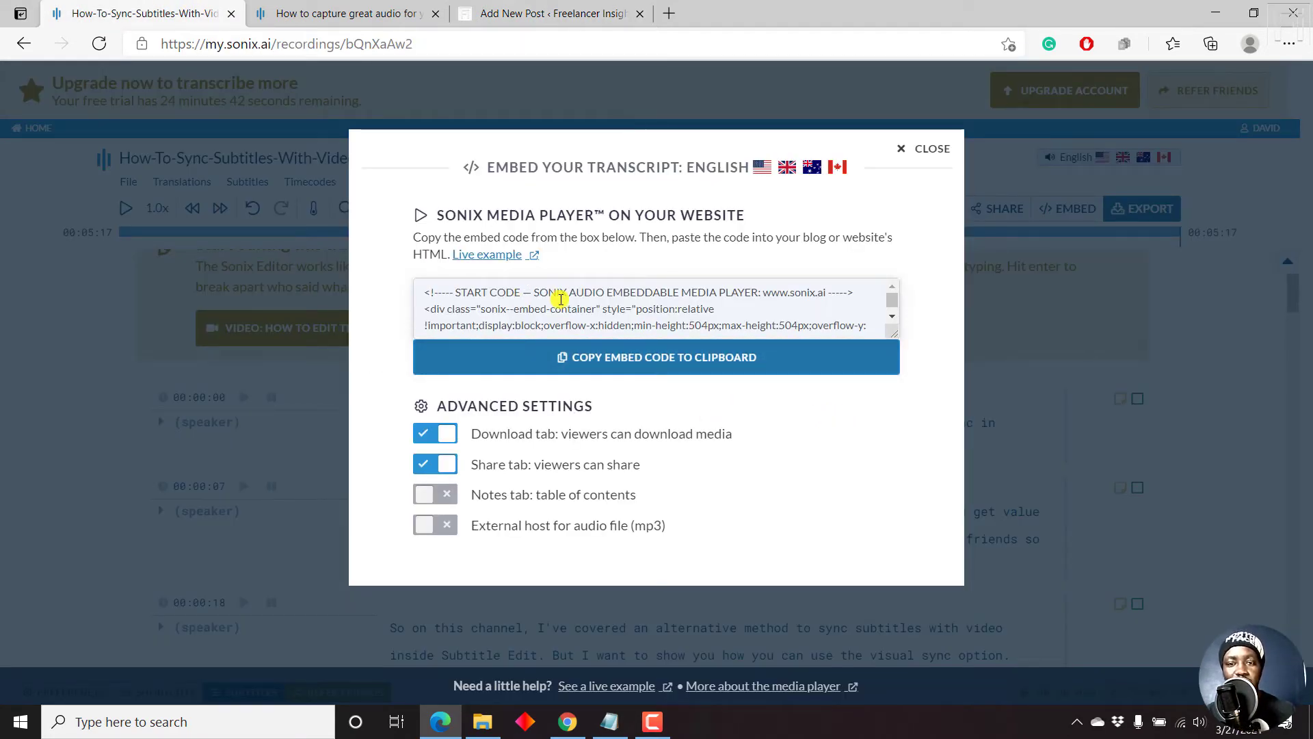
click(530, 15)
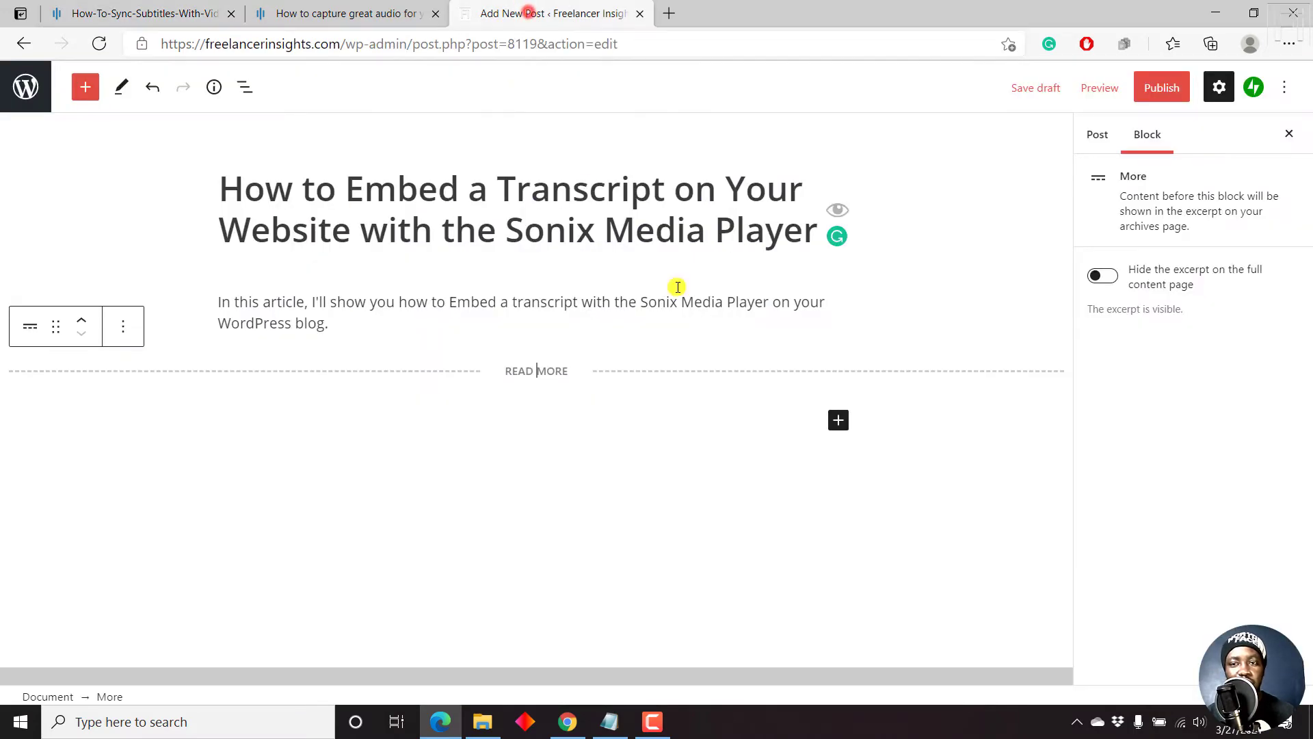
click(839, 420)
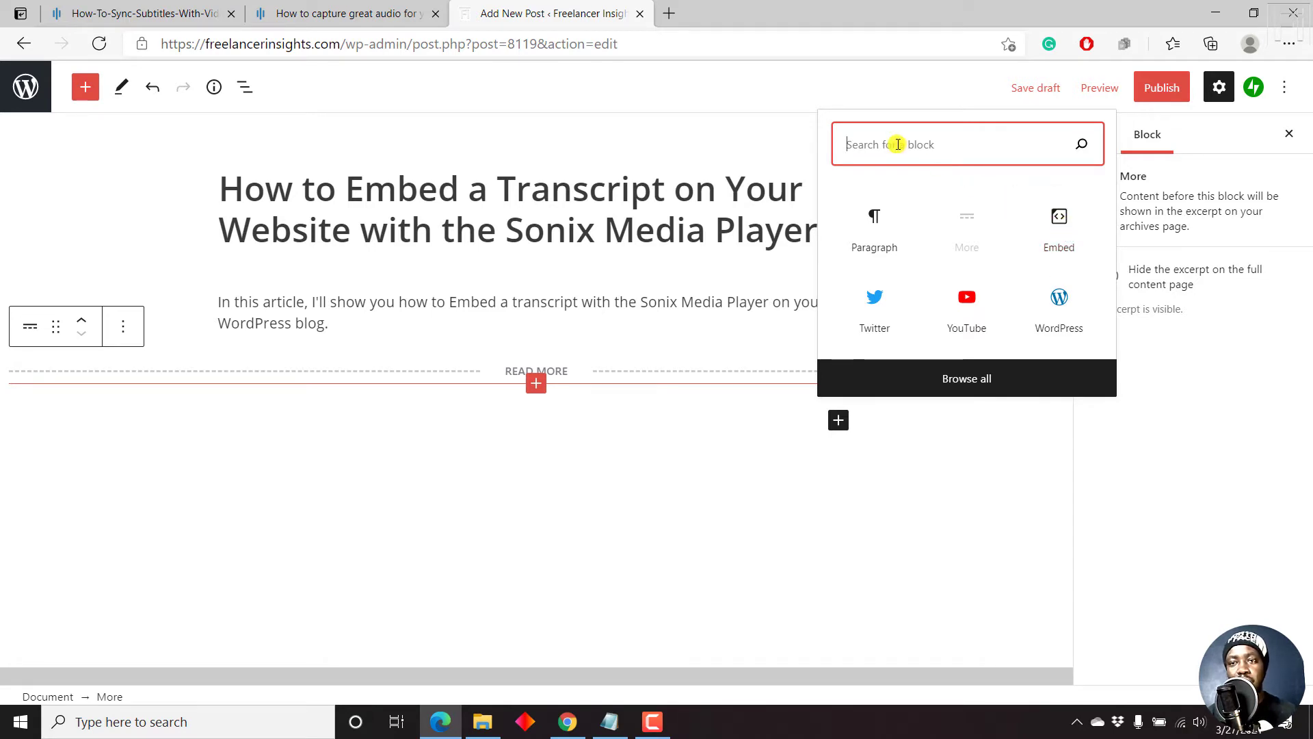
text(htm)
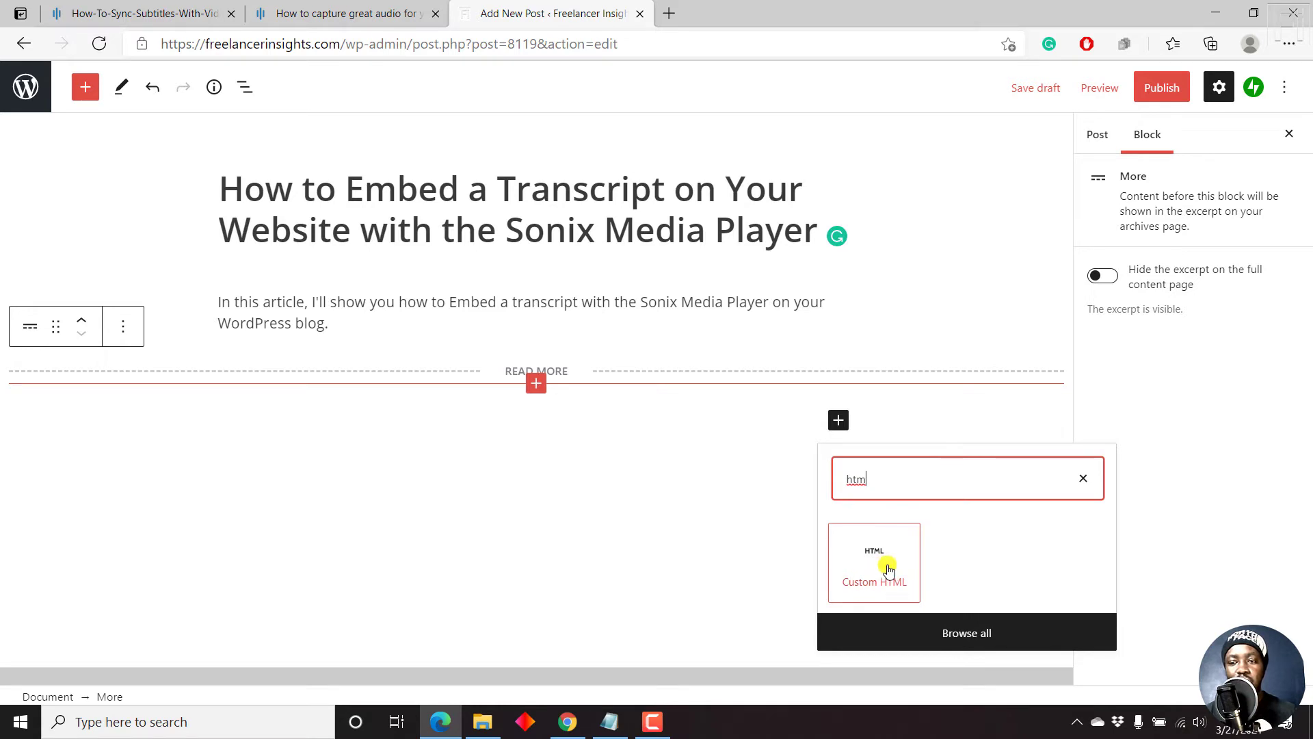
click(888, 570)
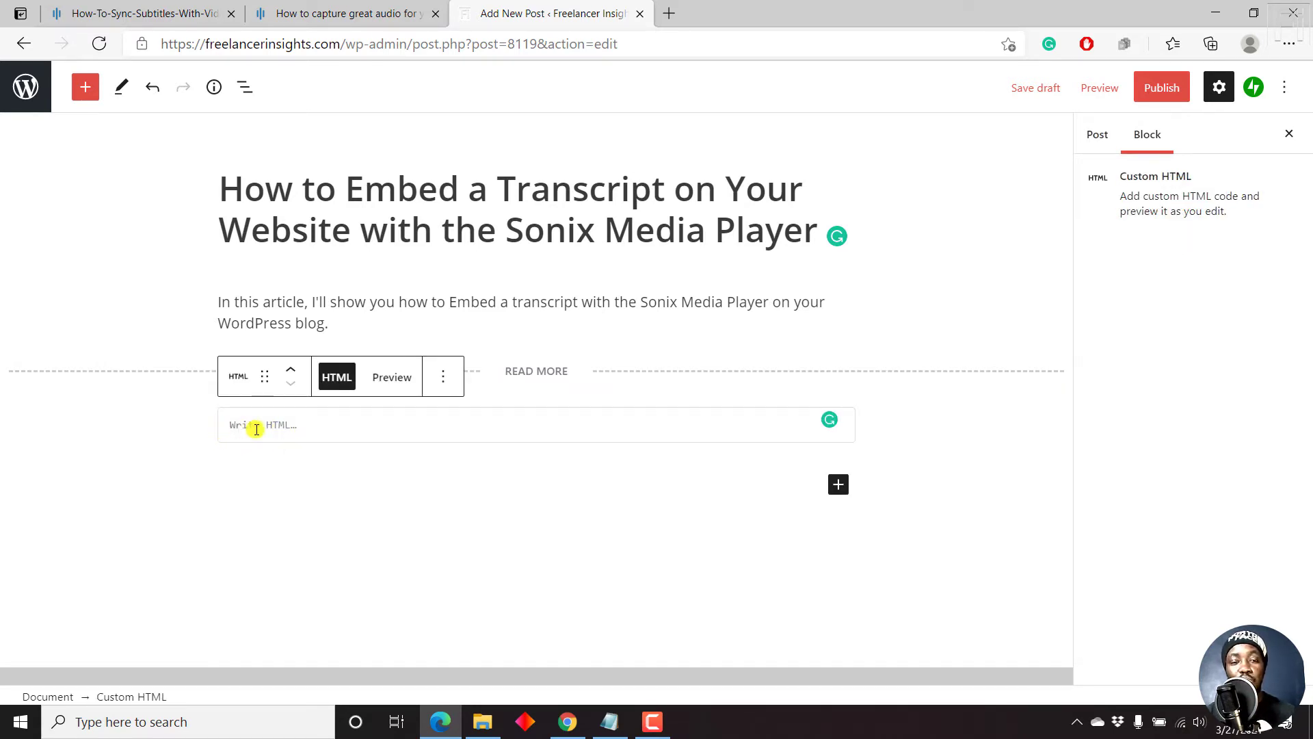
click(273, 429)
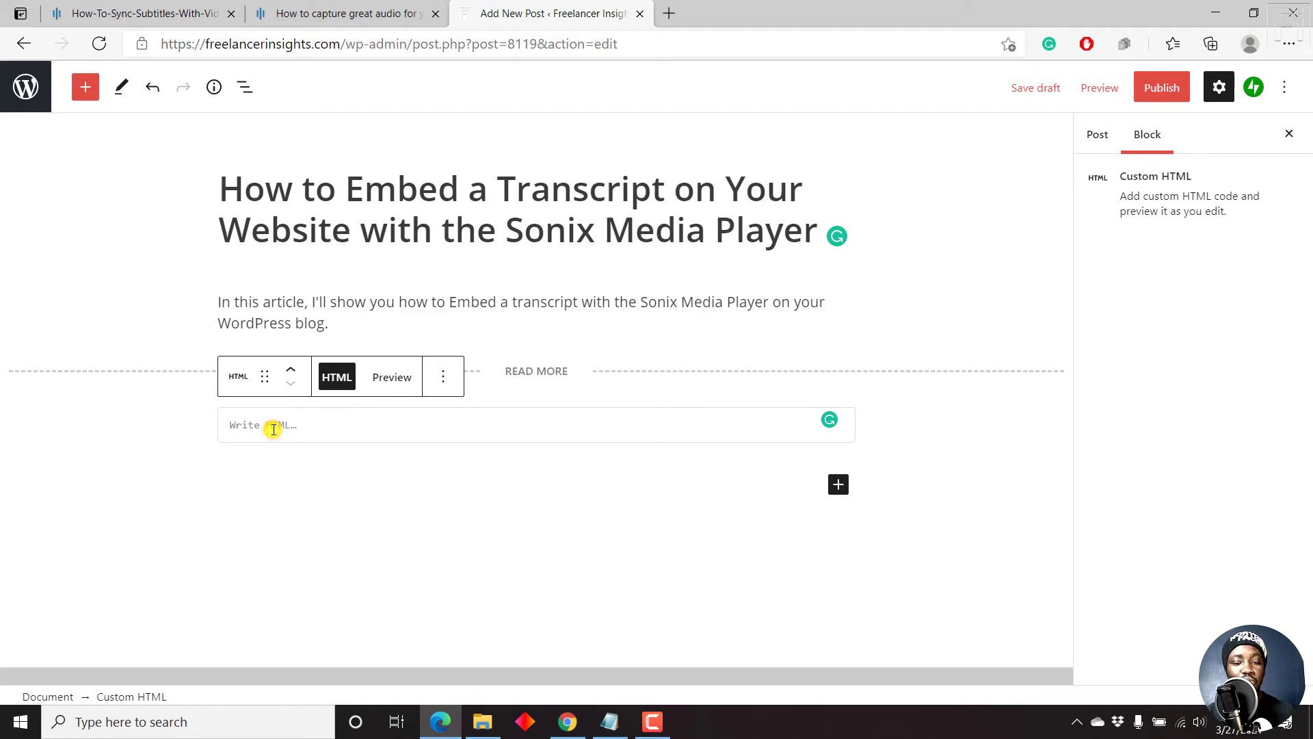
key(ctrl+v)
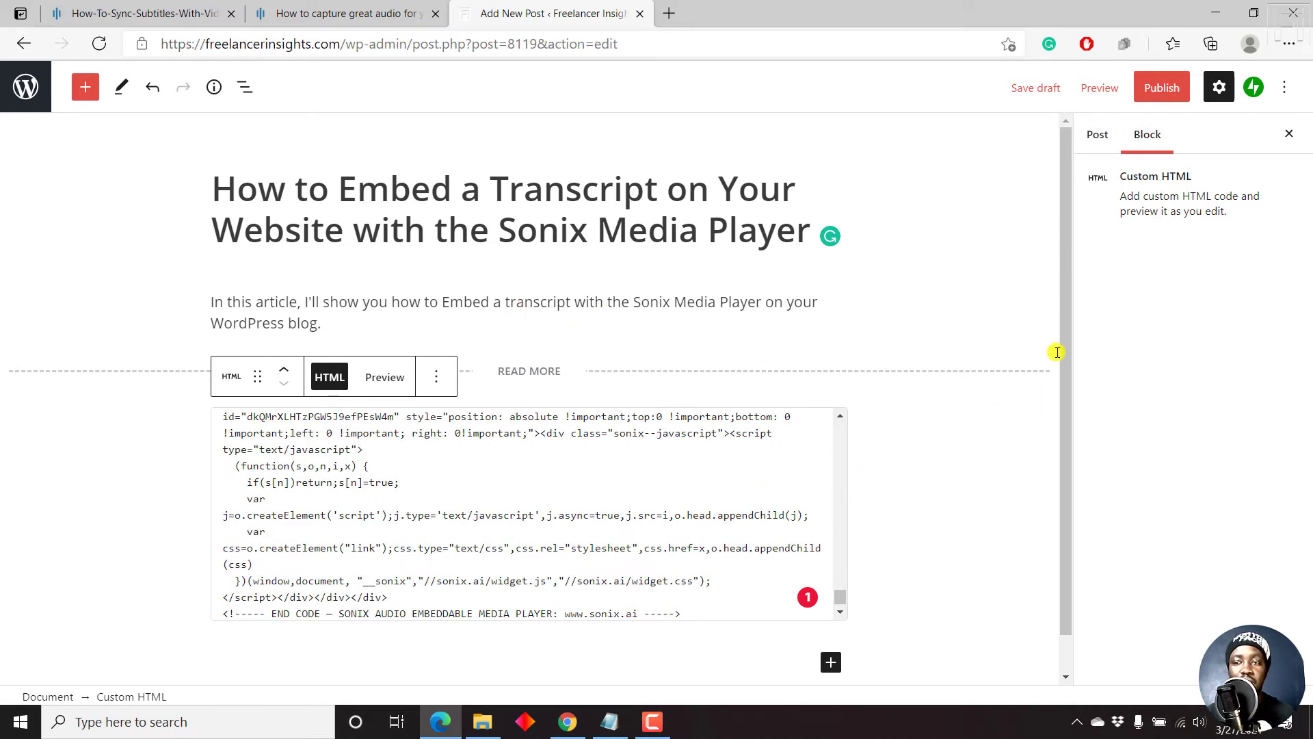
scroll(1073, 375, down, 1)
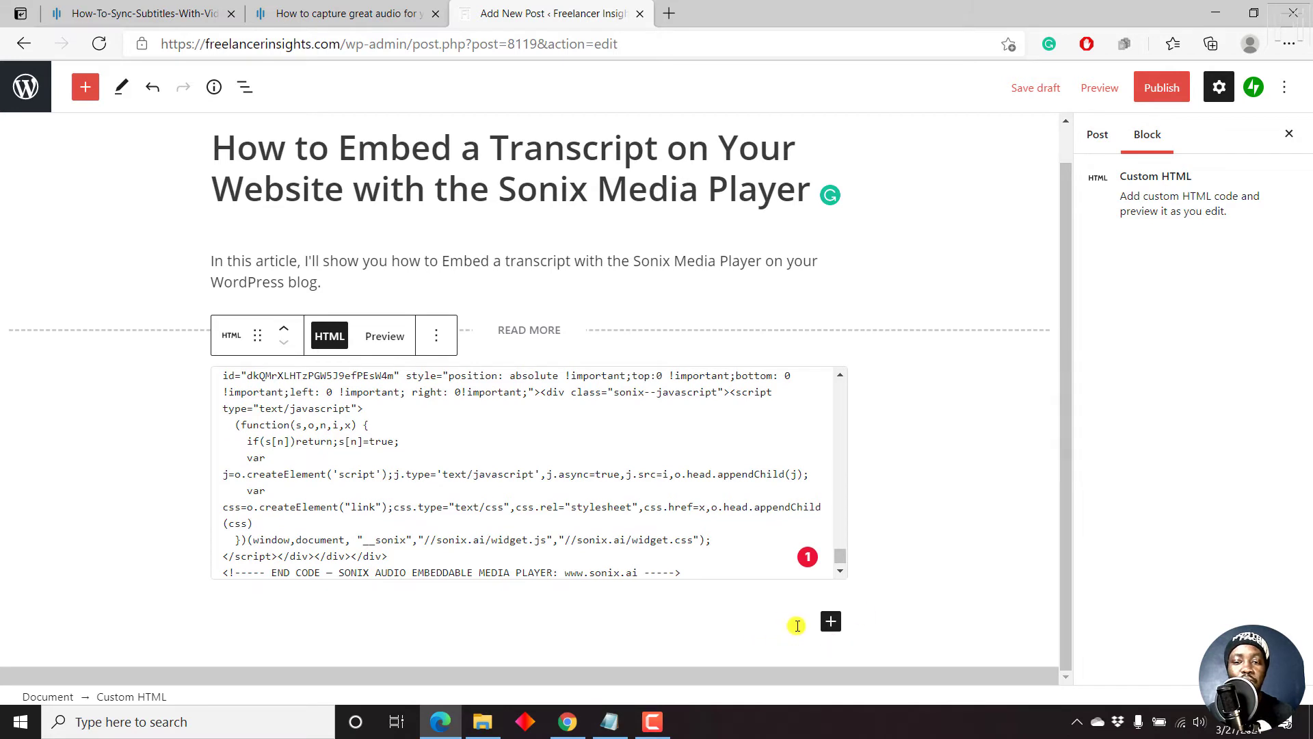
Add a closing paragraph 'Thank you for reading this post.' with 'Any questions or comments are highly welcome.' below.
click(831, 623)
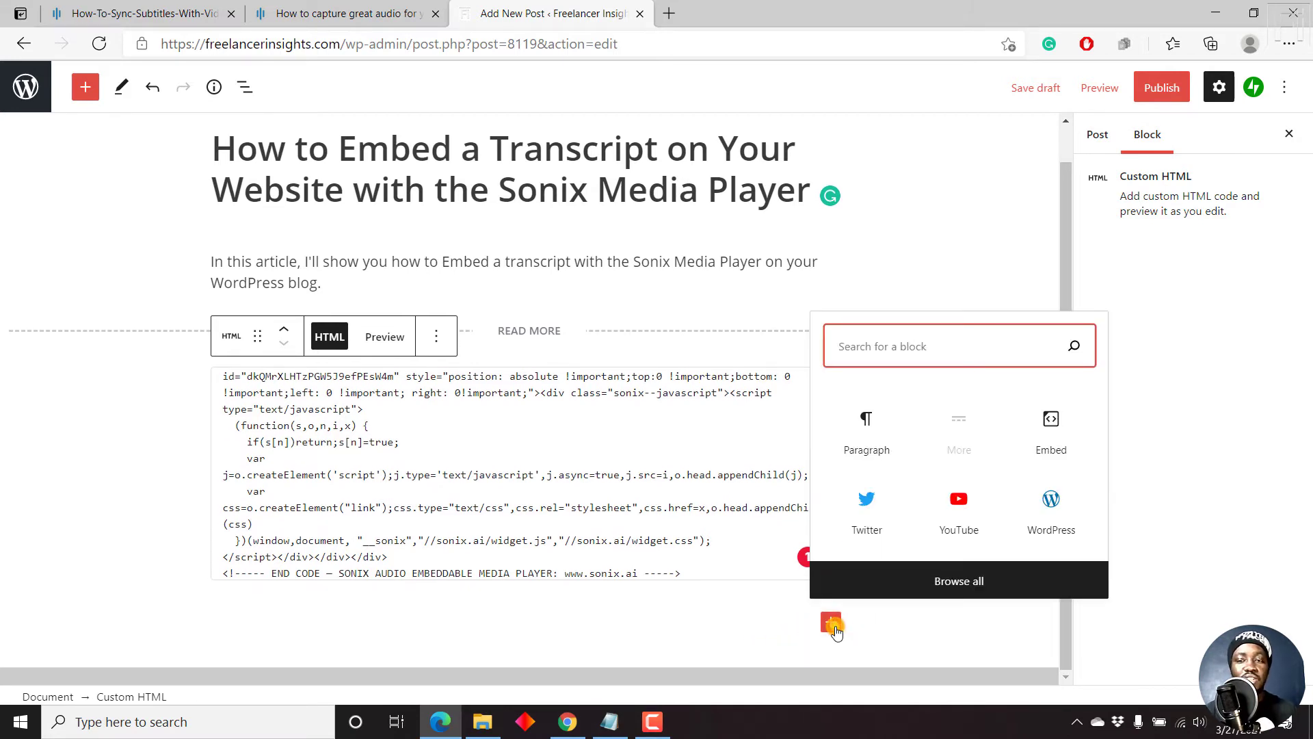
click(867, 438)
text(Thank you for reading this post)
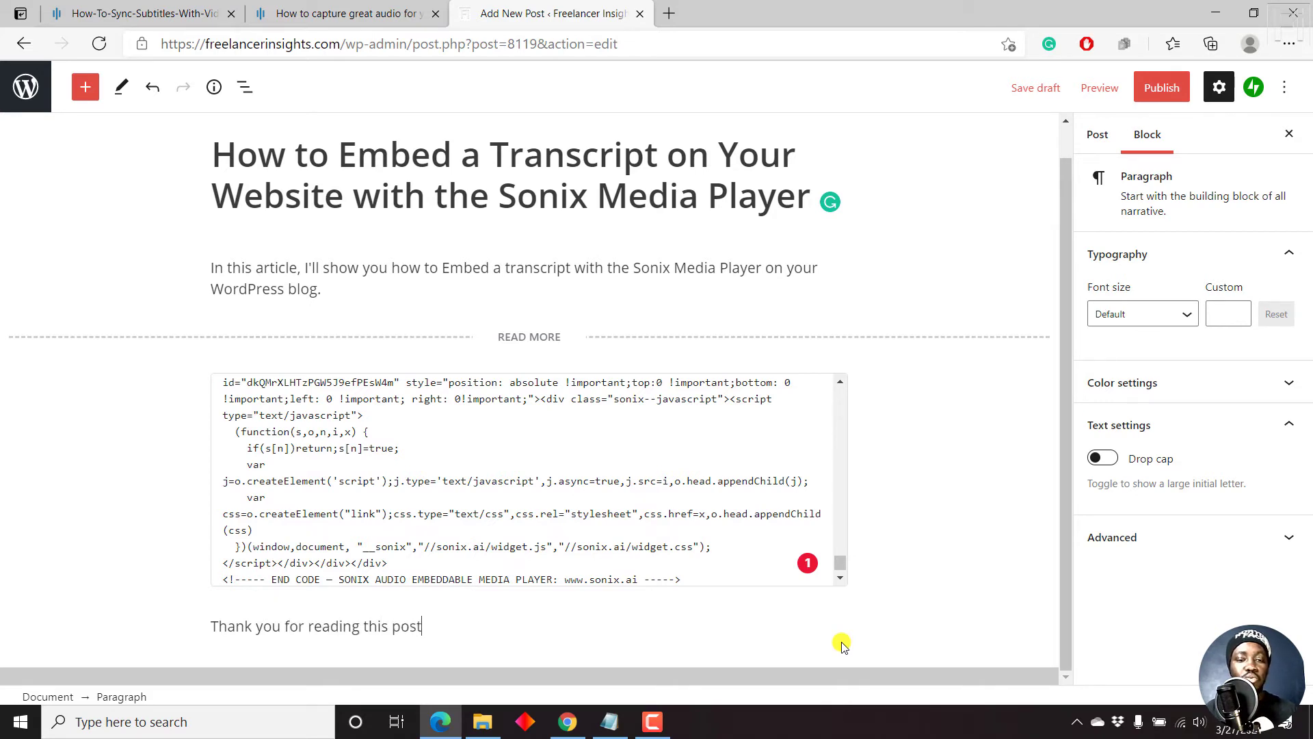
text(.)
key(shift+Return)
text(Any questions)
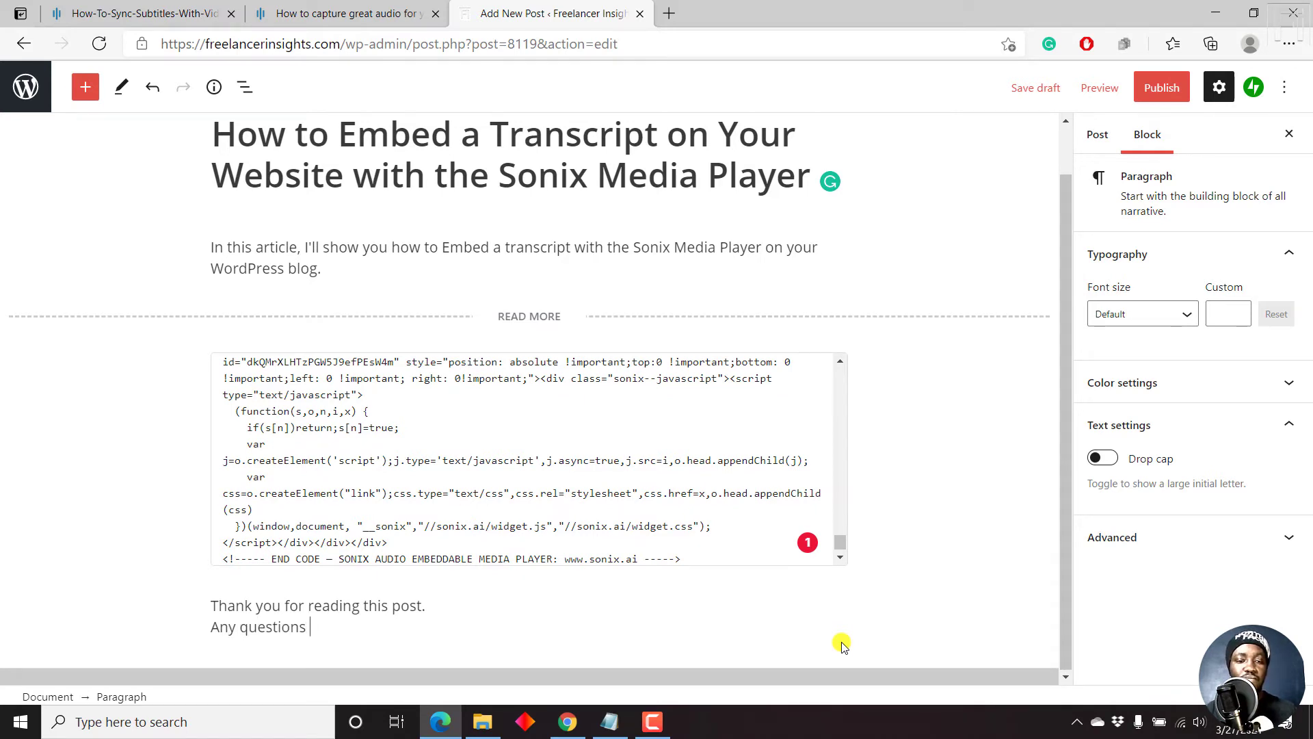
text( or comments)
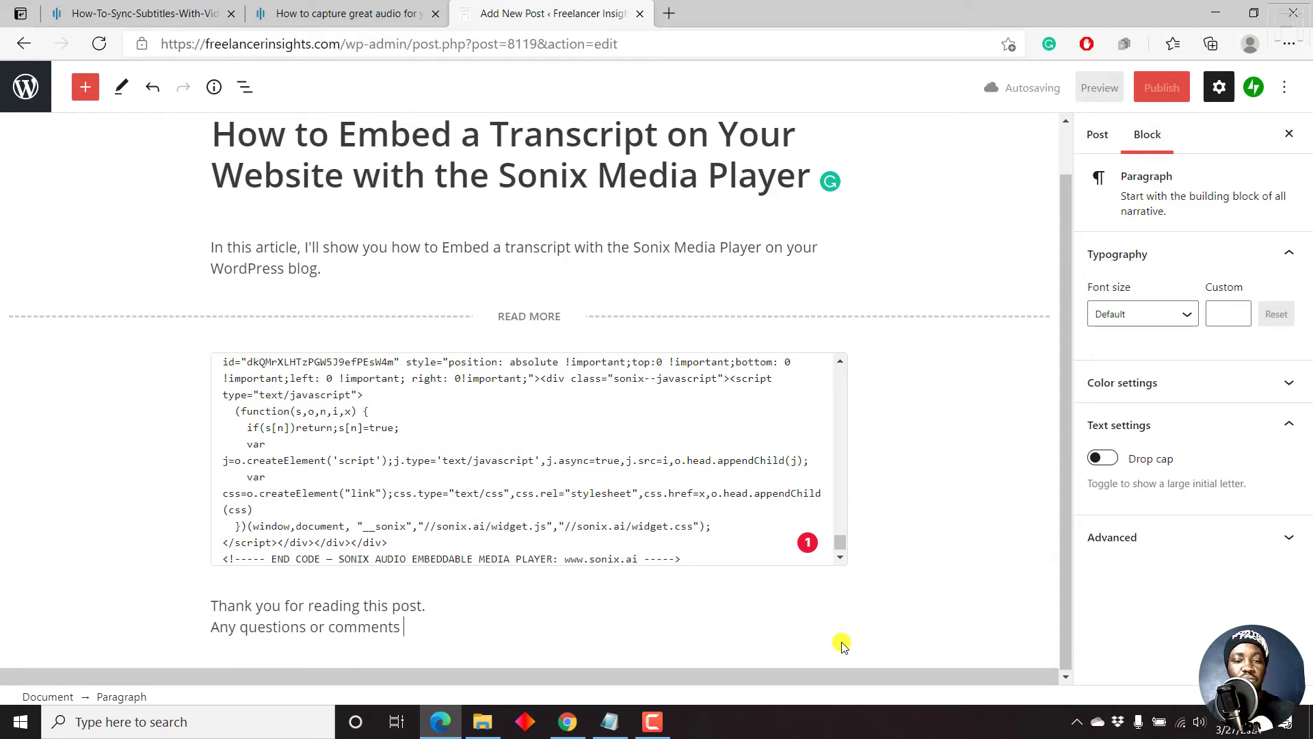
text( are highly wel)
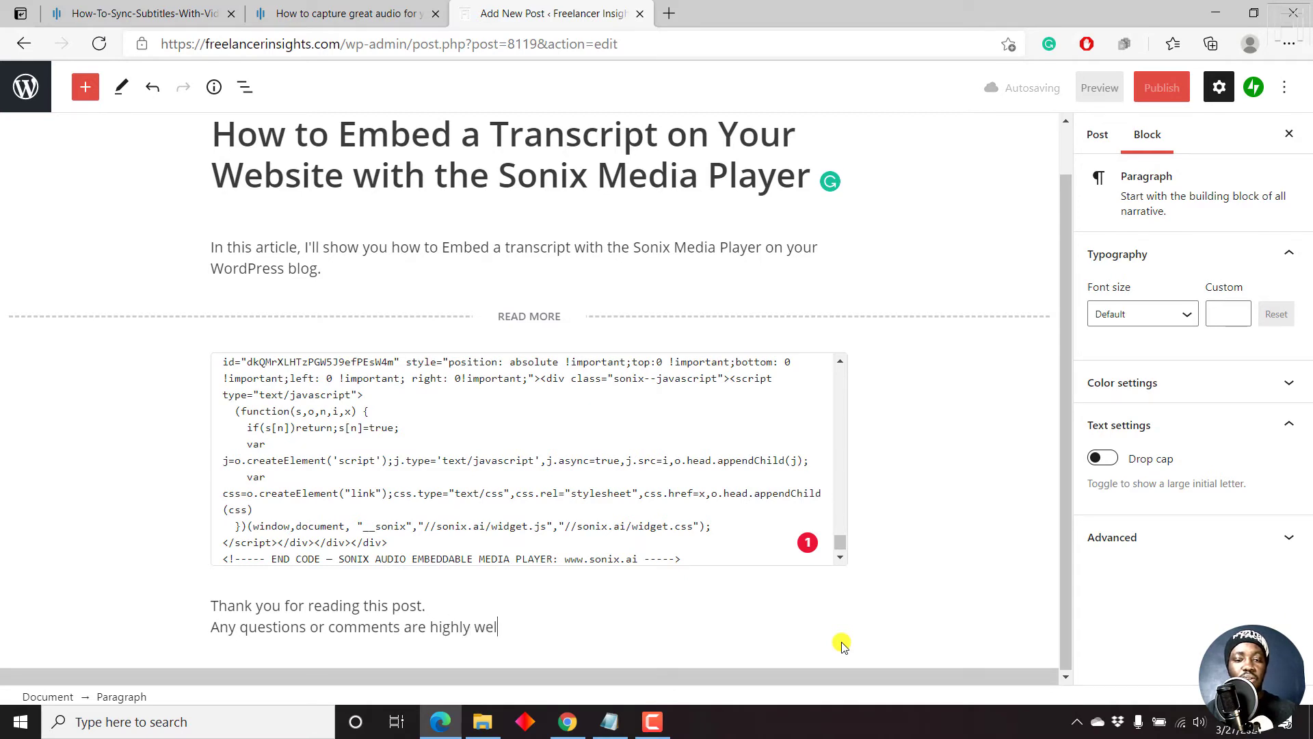
text(come.)
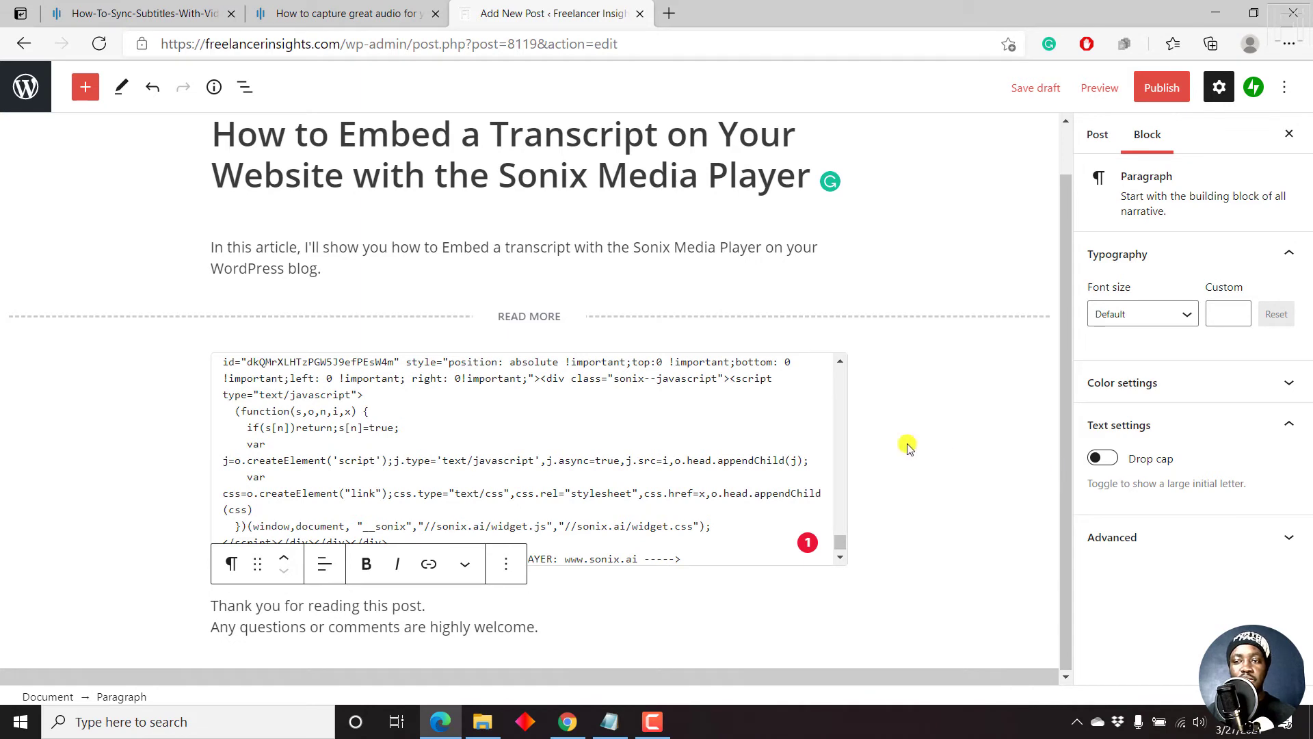
click(714, 424)
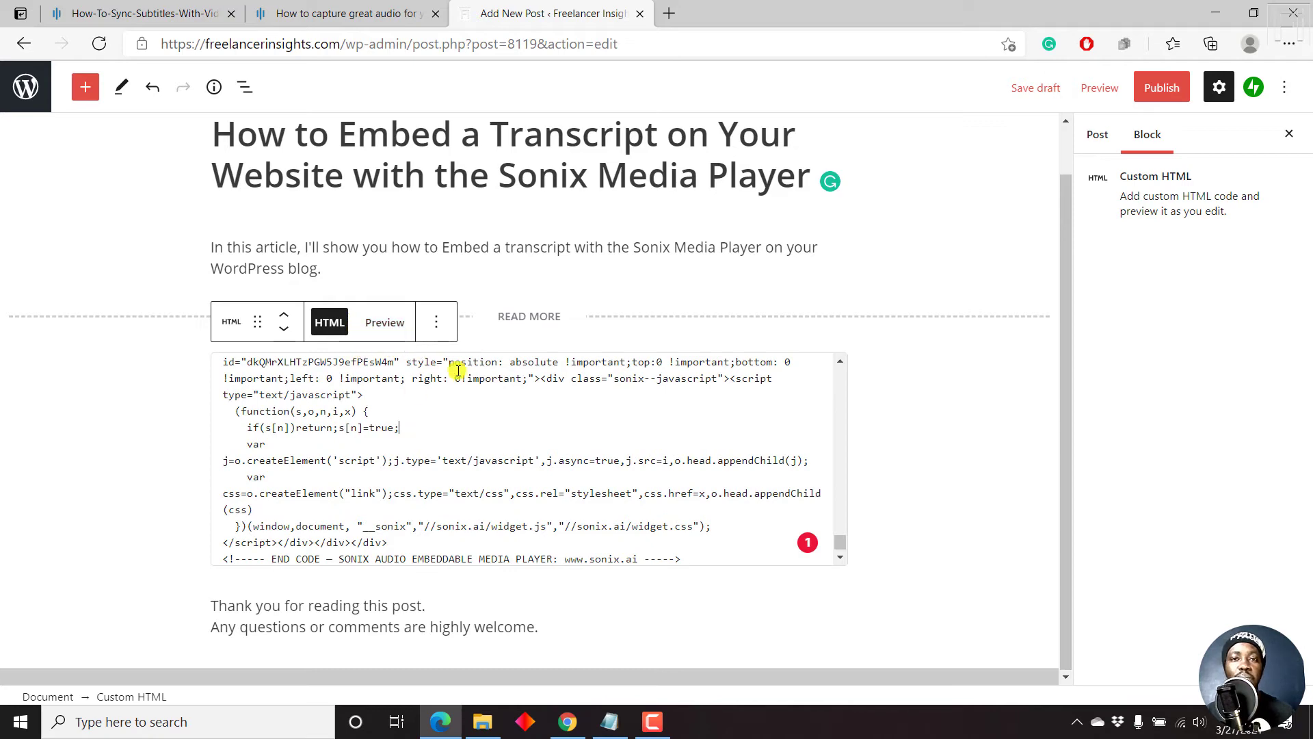
Switch the Custom HTML block to Preview to render the live Sonix transcript player.
click(383, 324)
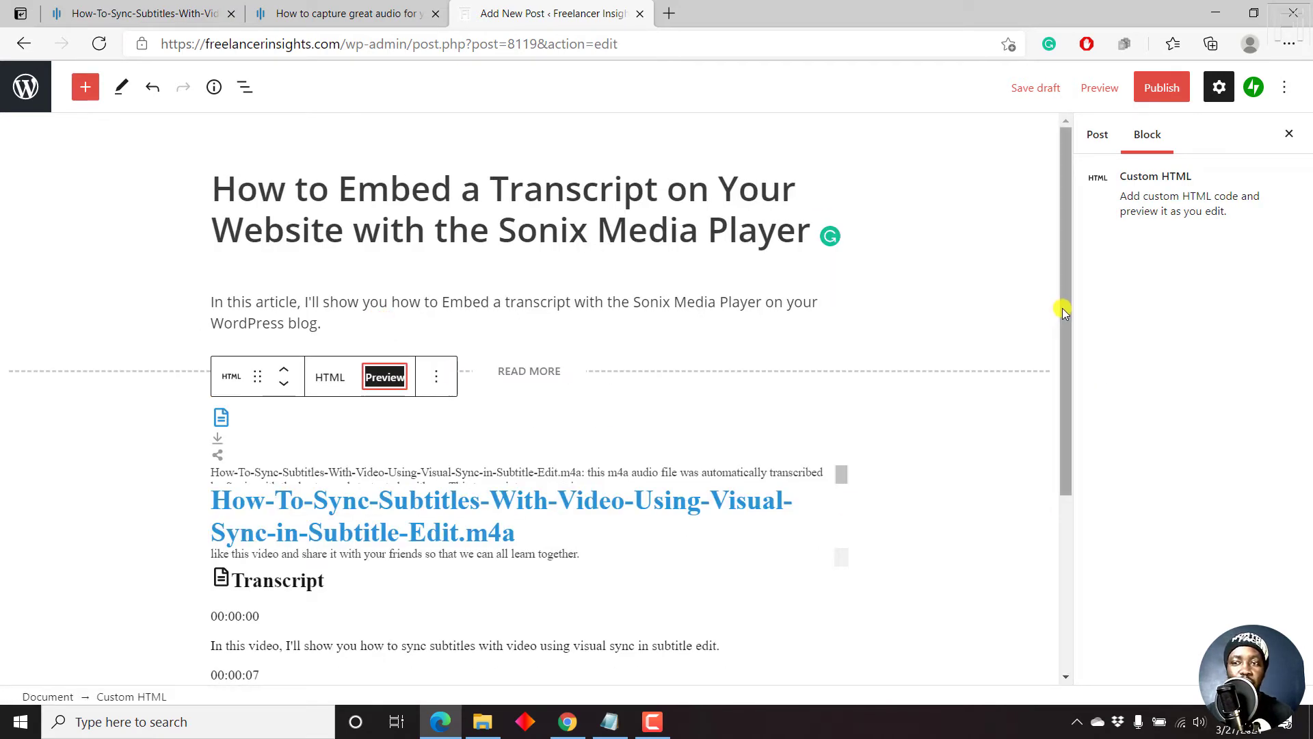
drag(1064, 311, 1078, 518)
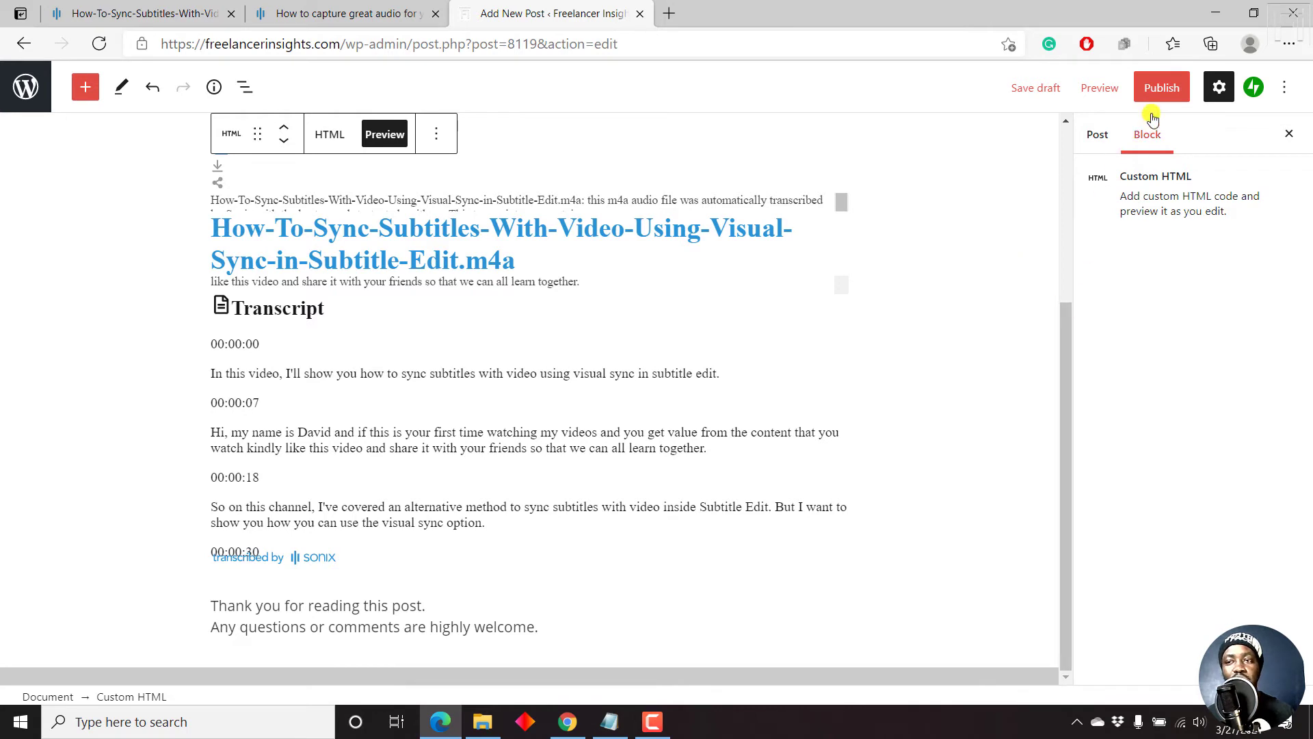
Publish the post with Private visibility and open the live post.
click(1173, 87)
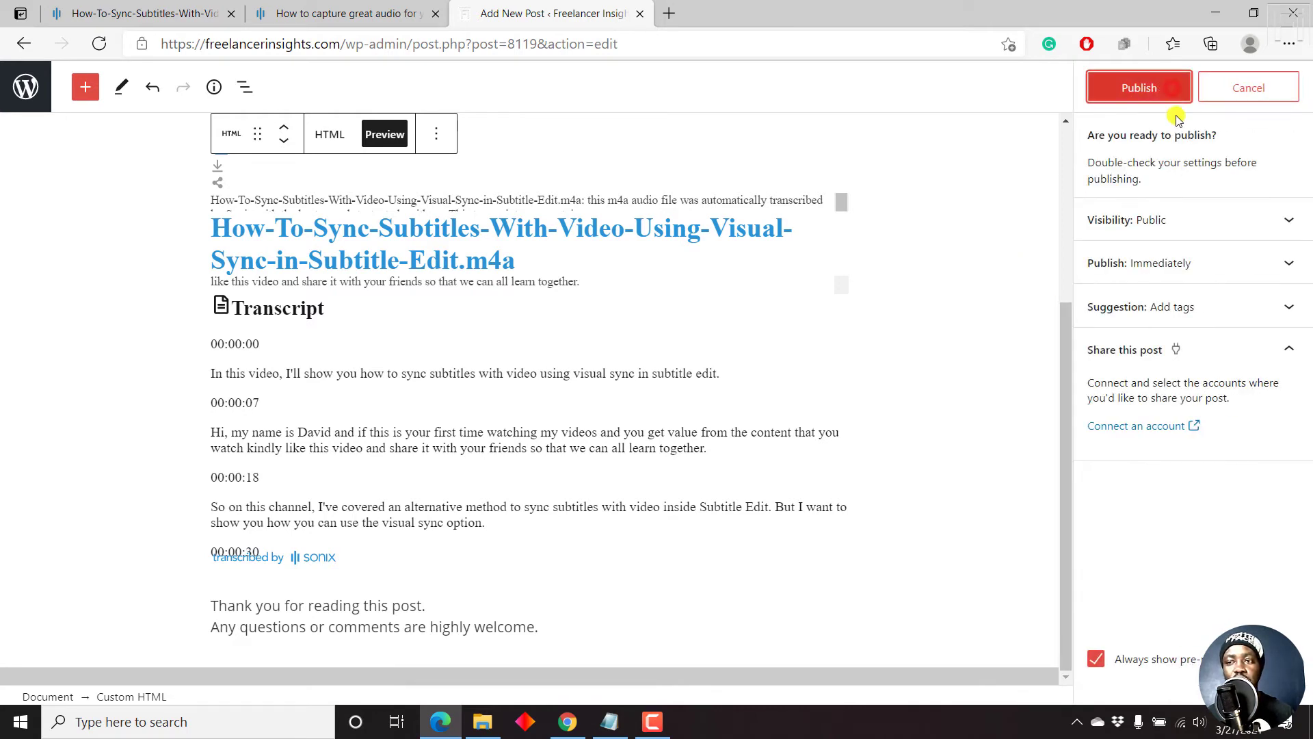
click(1221, 220)
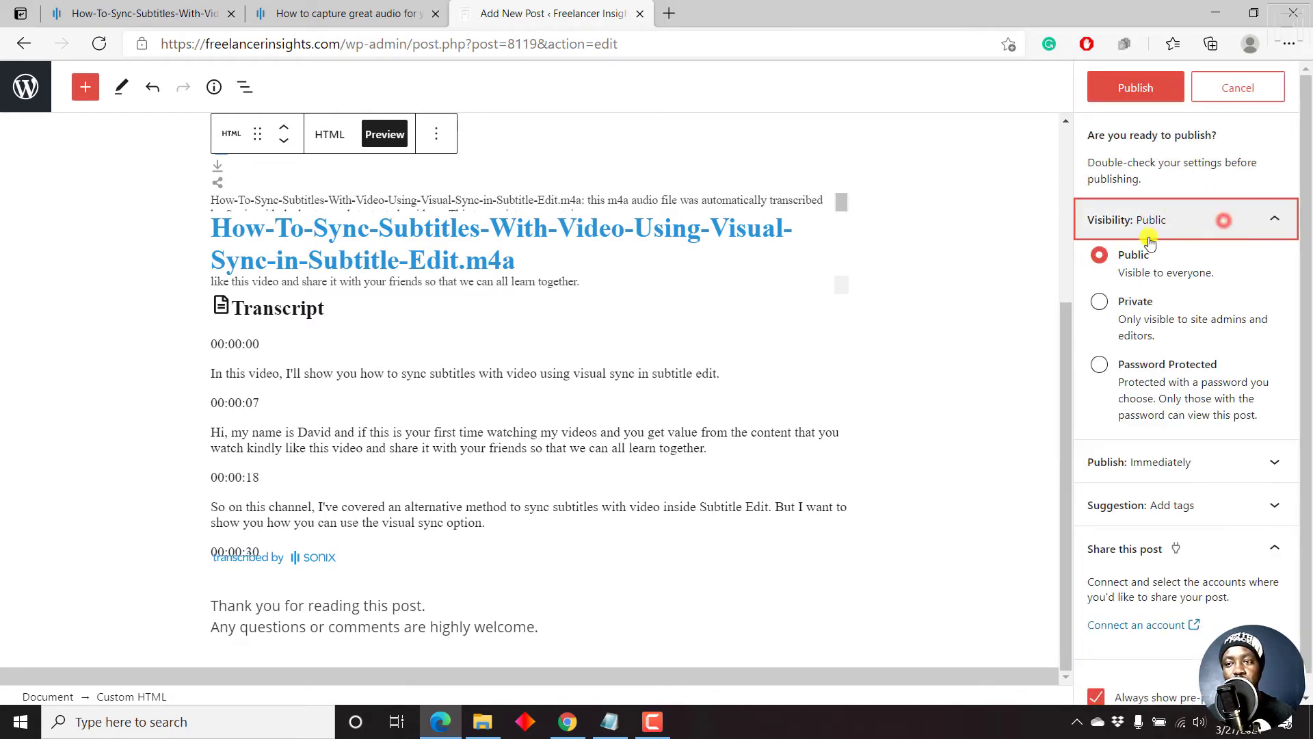
click(1100, 303)
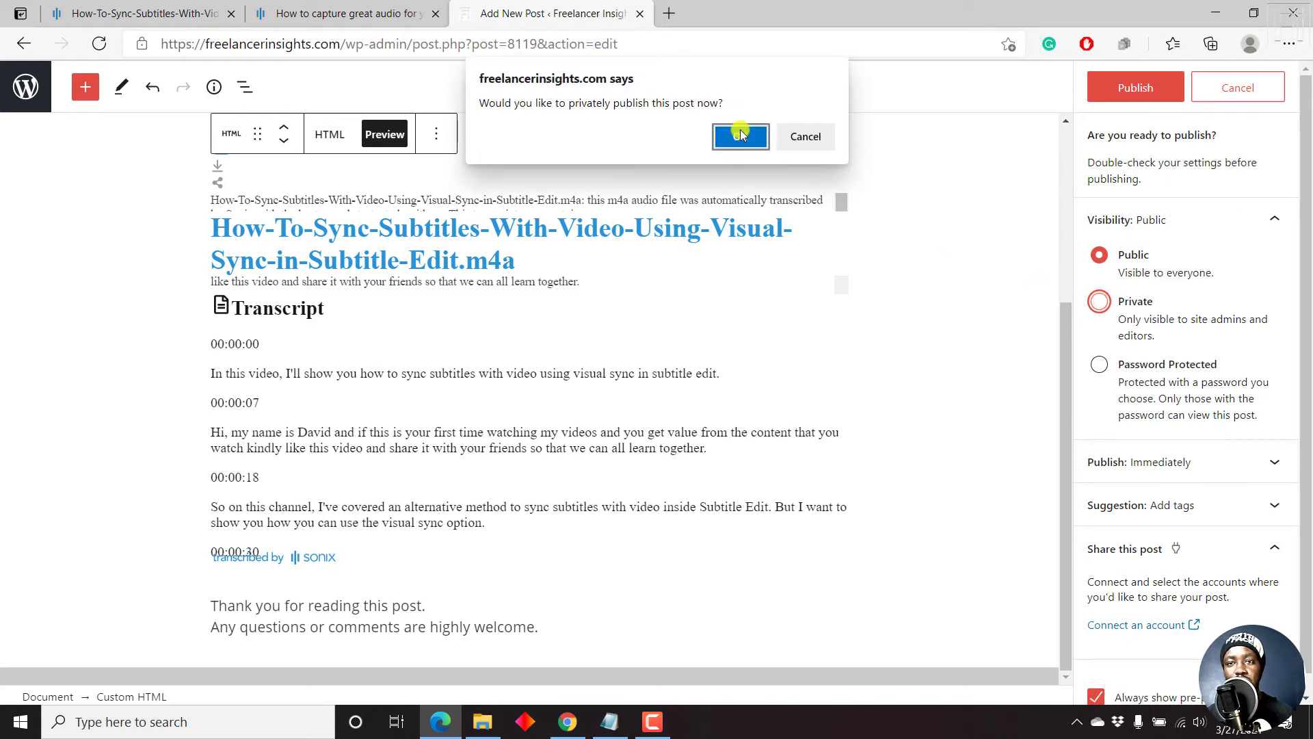
click(740, 129)
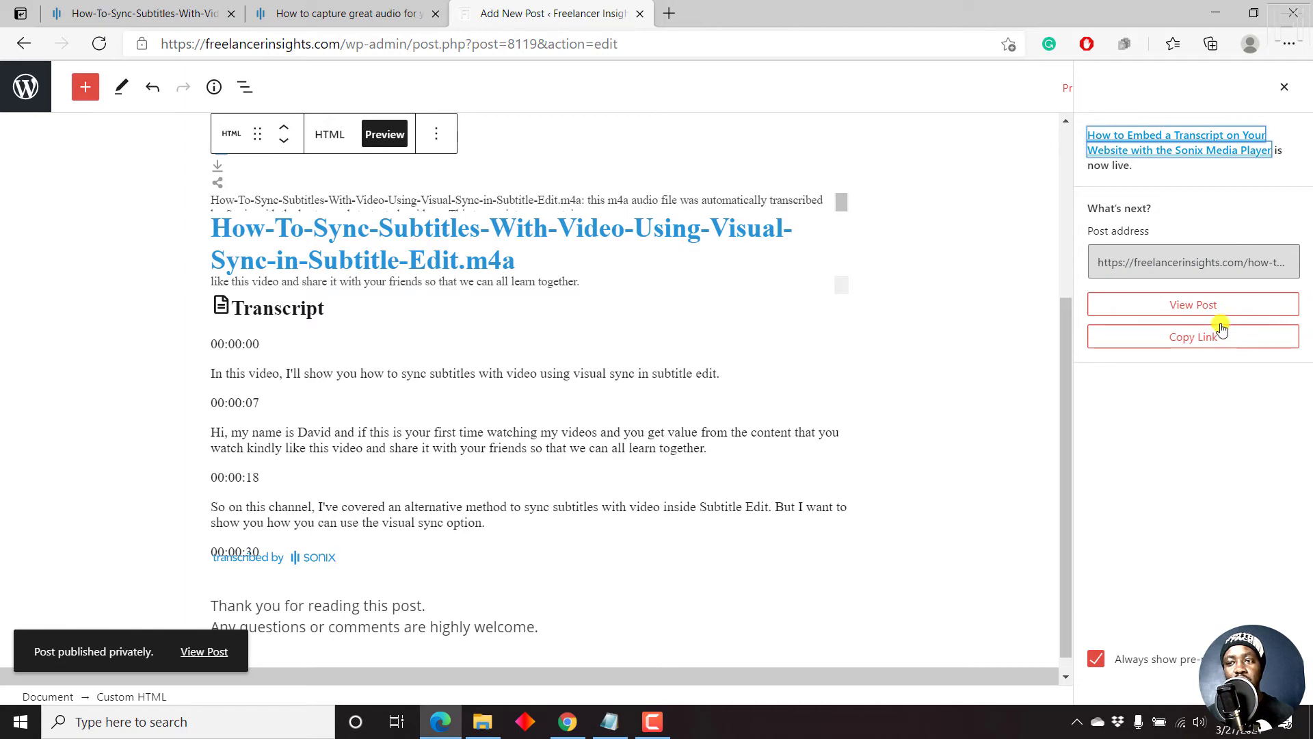
click(1186, 307)
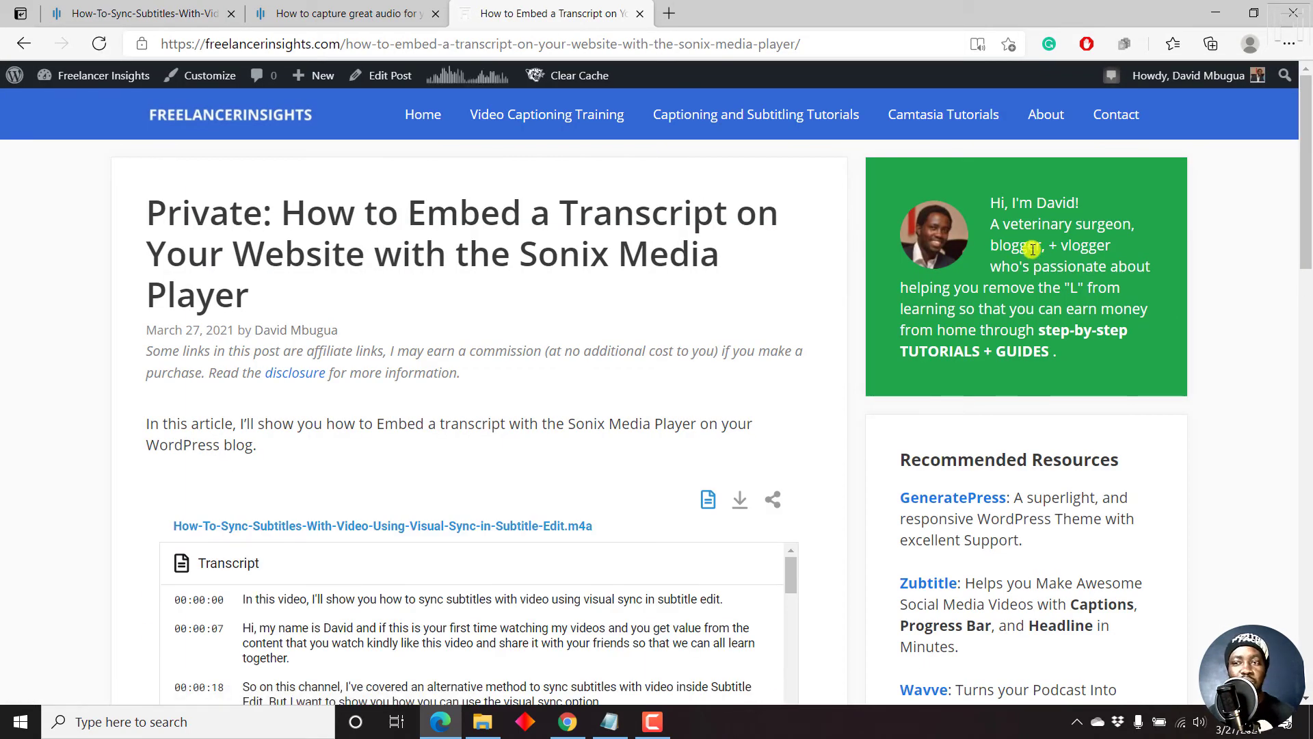
Scroll the live post down to the embedded Sonix transcript player.
scroll(1307, 147, down, 1)
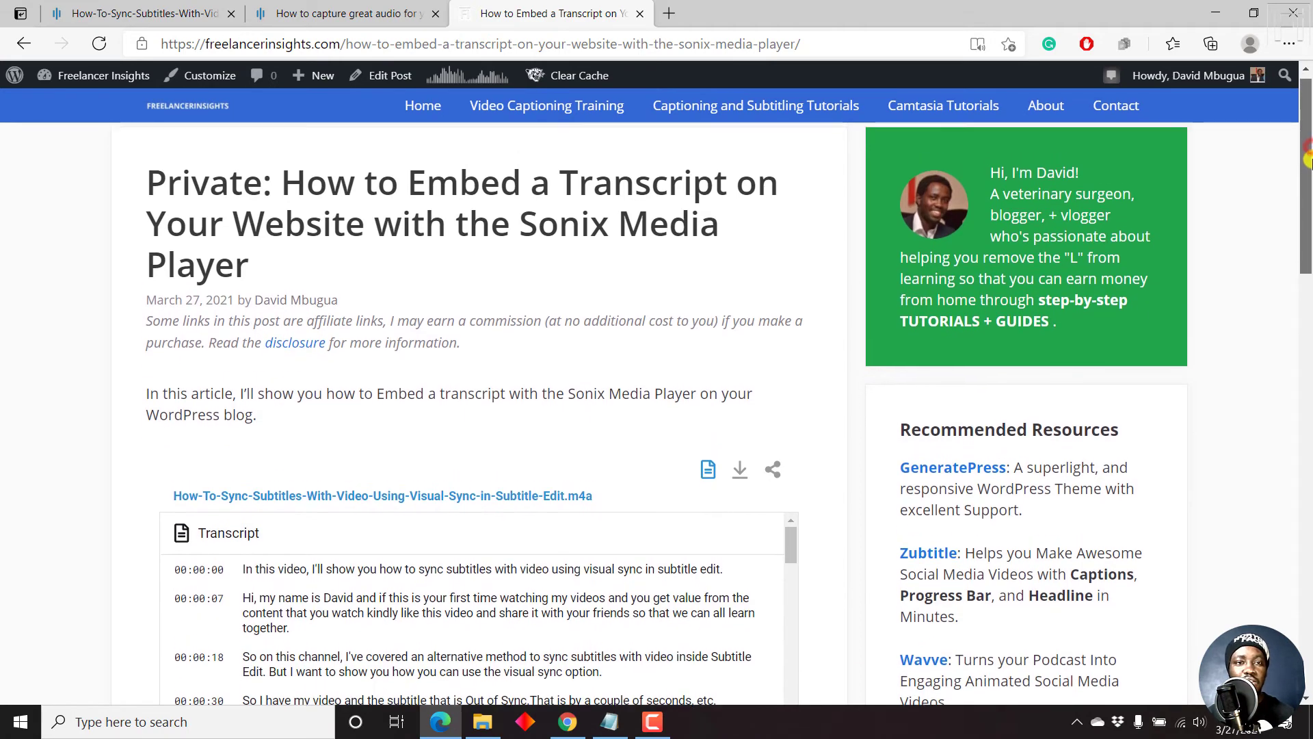
drag(303, 189, 599, 276)
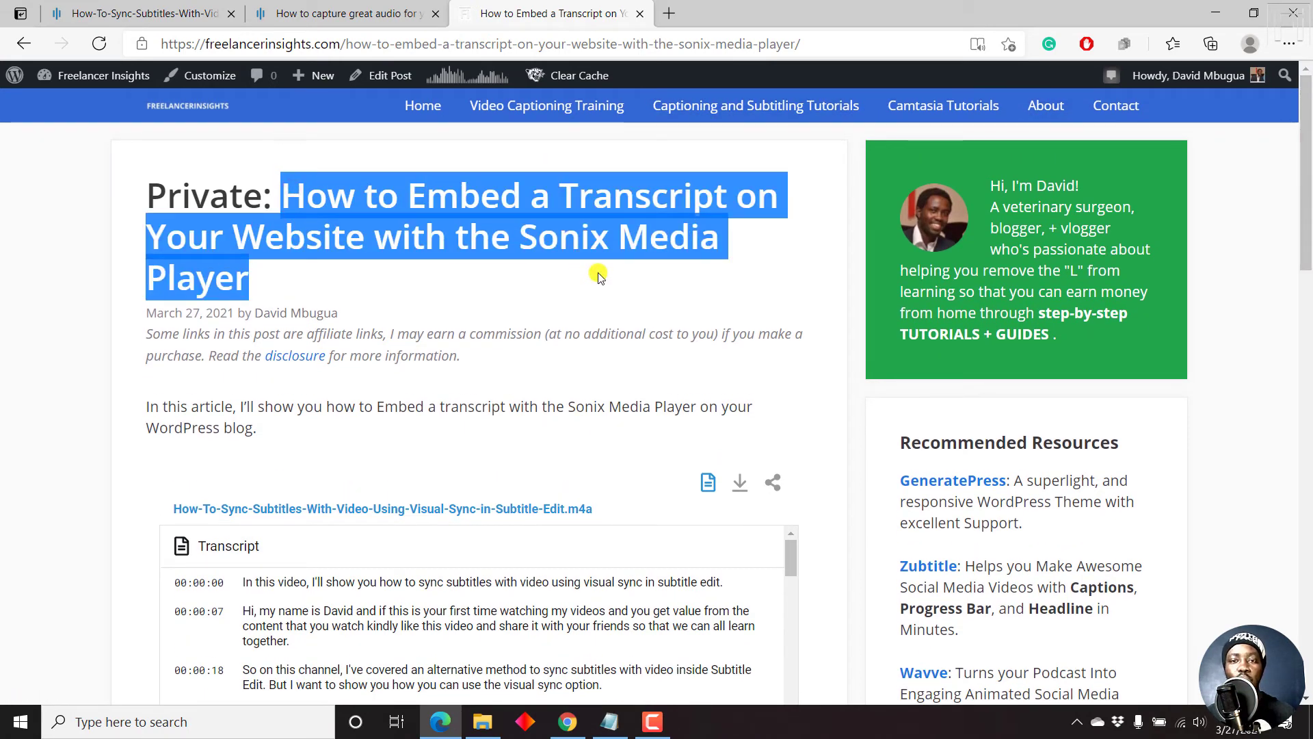
drag(1307, 178, 1307, 255)
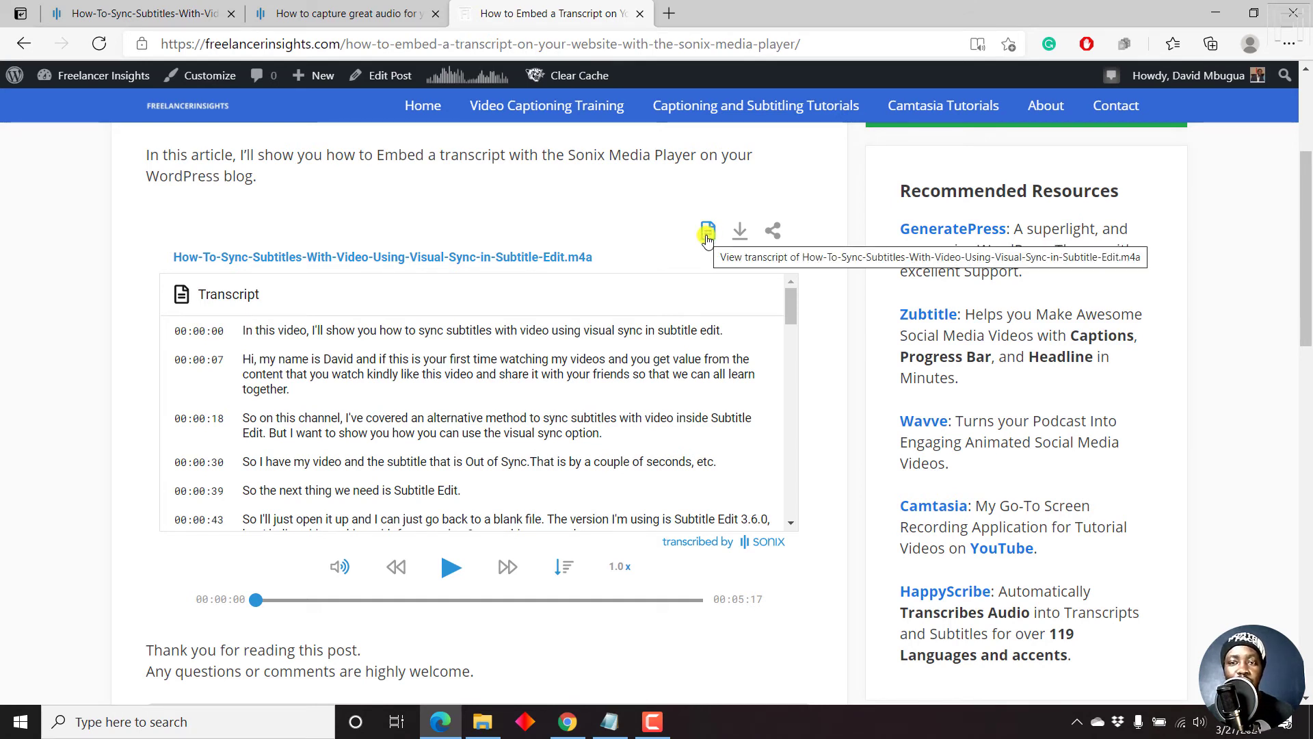
click(743, 233)
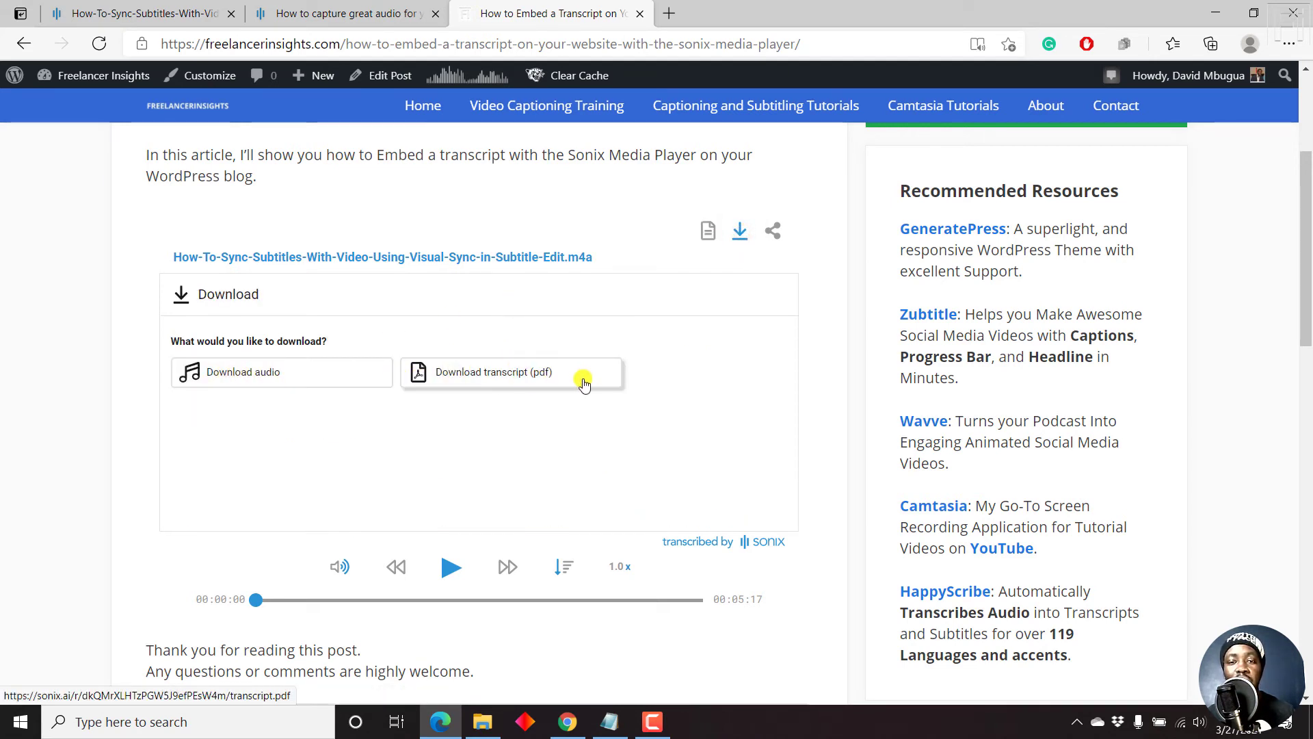
click(780, 239)
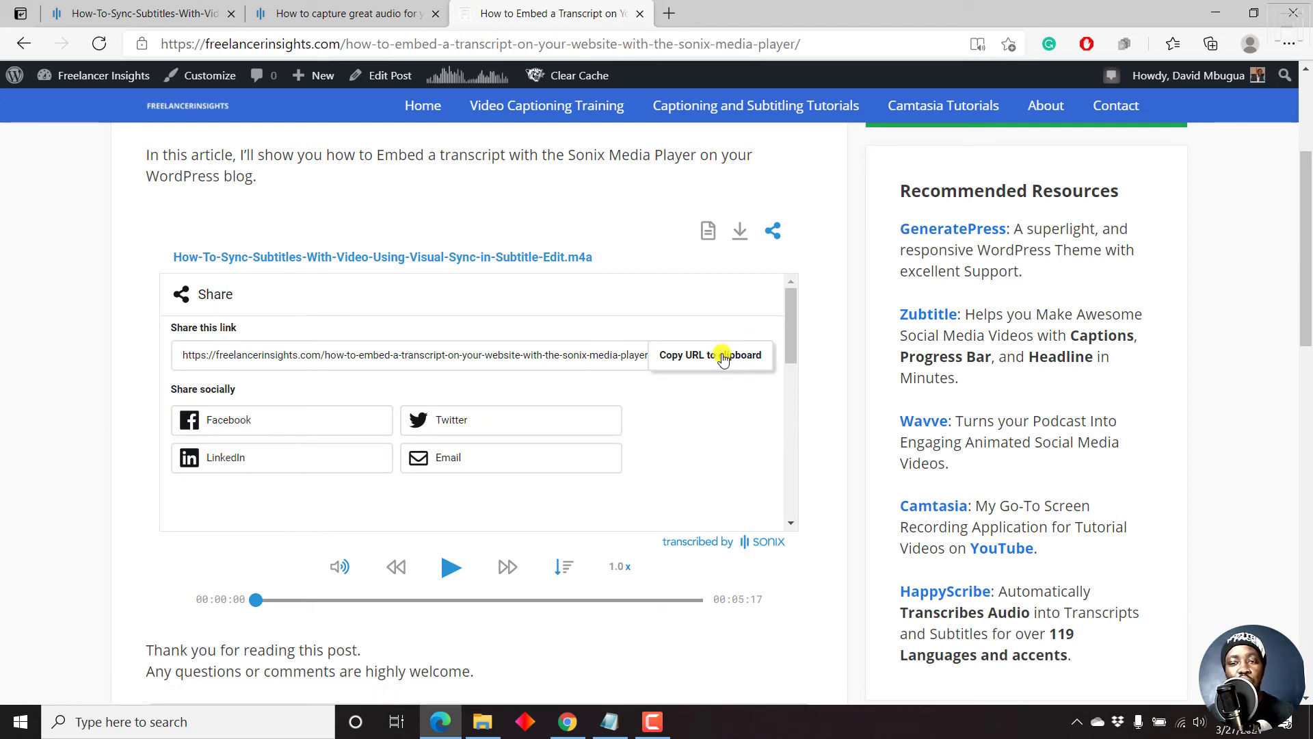
click(708, 232)
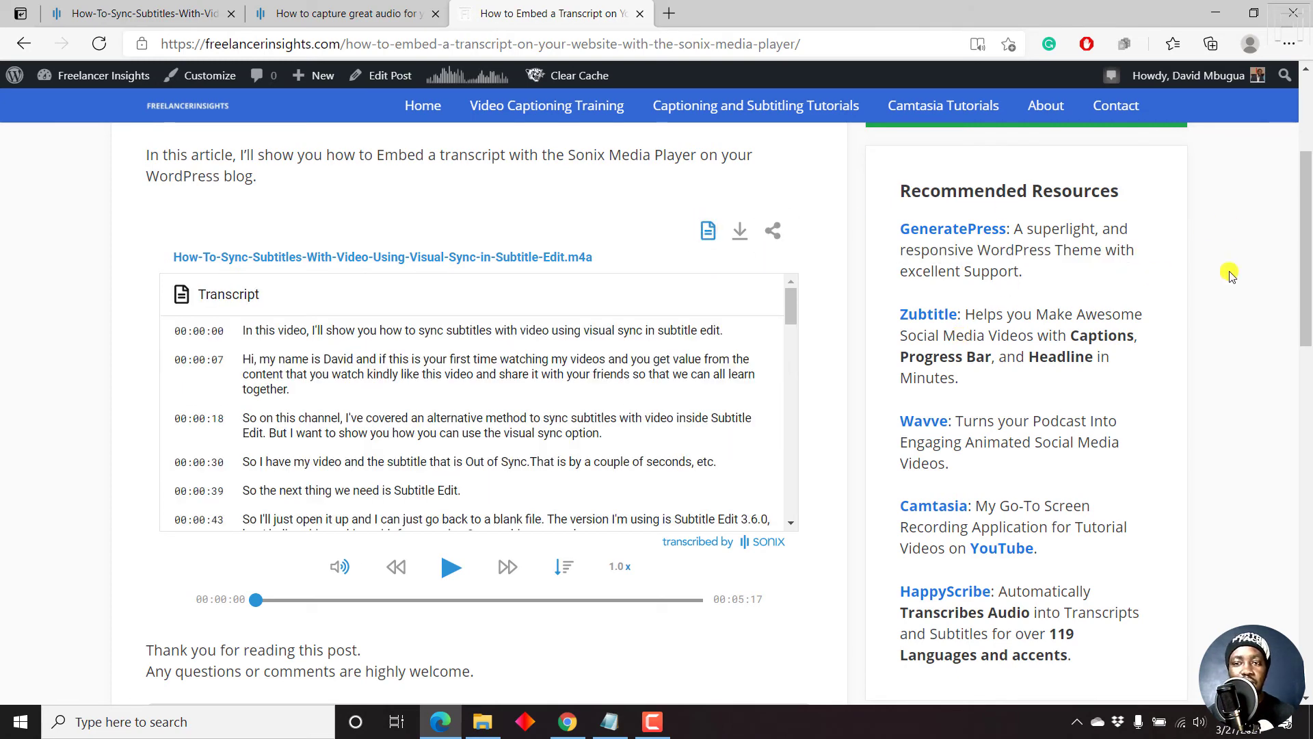
Seek the player to the 00:00:30 transcript line, pause at 00:00:34, and toggle mute off and on.
scroll(433, 580, down, 1)
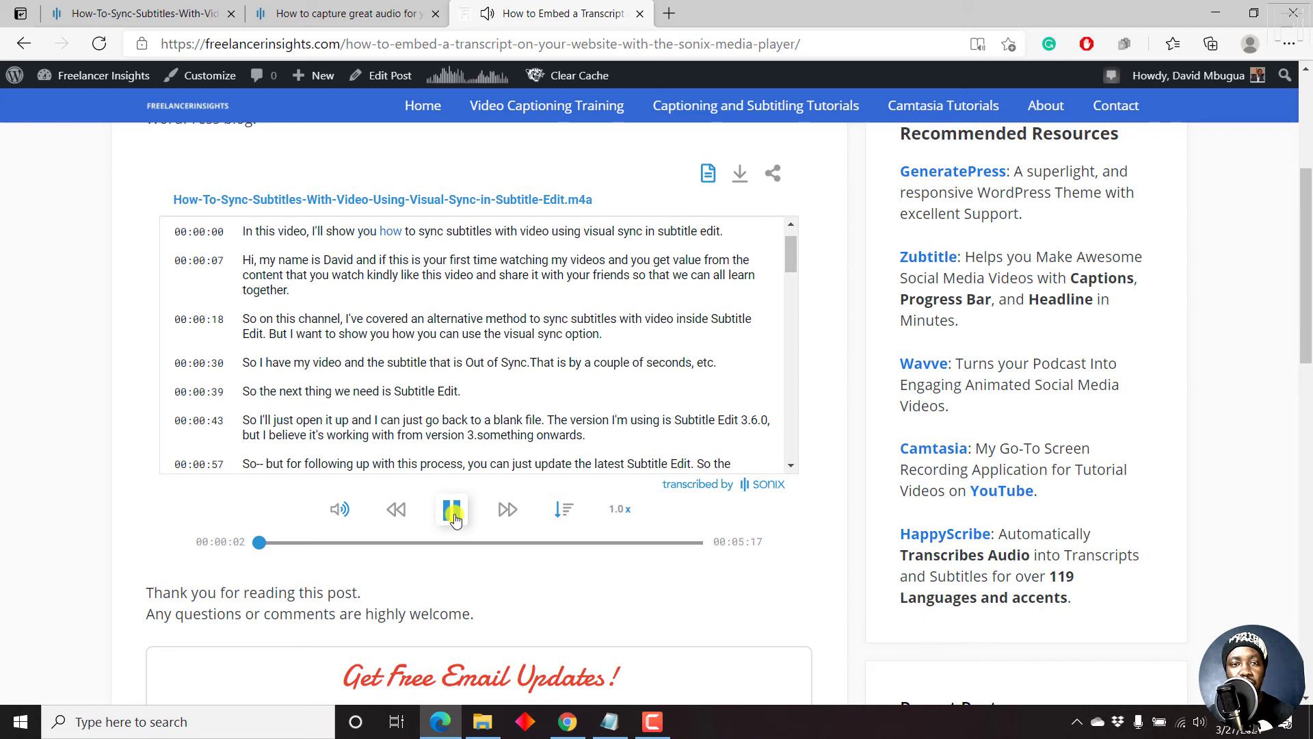
click(452, 511)
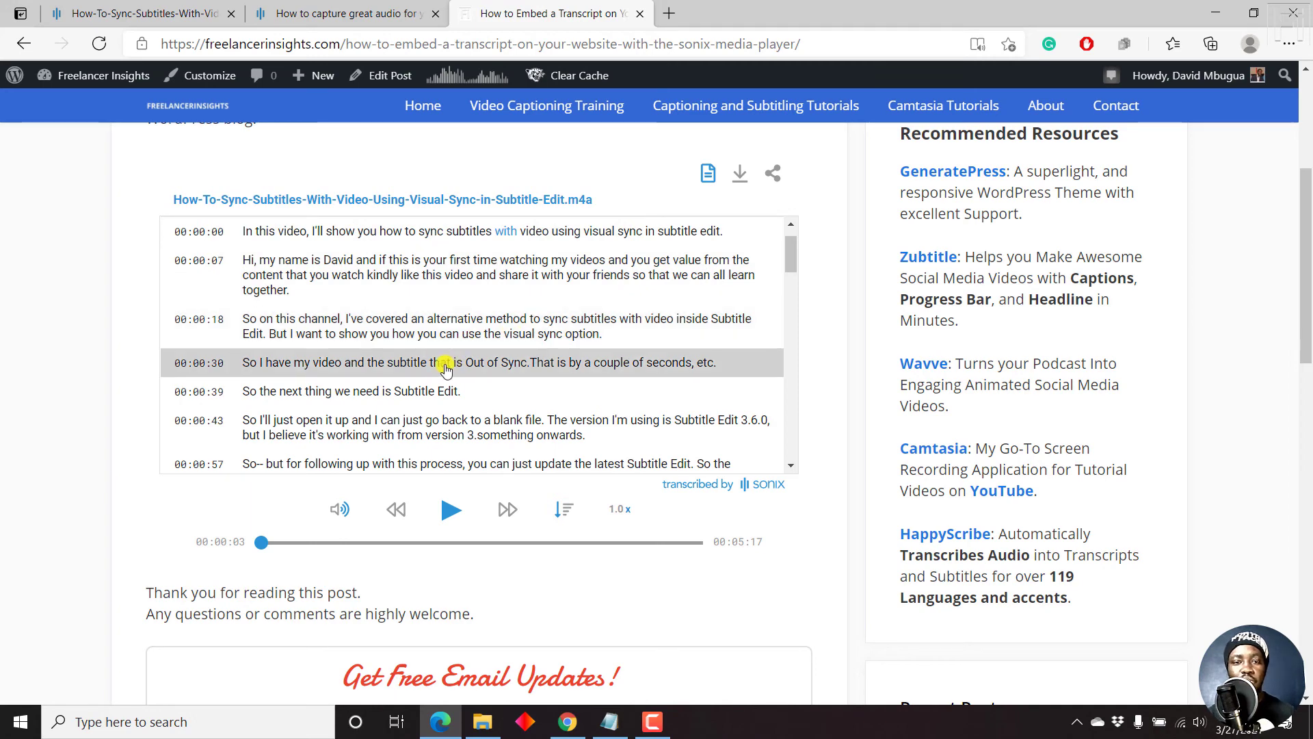
click(405, 364)
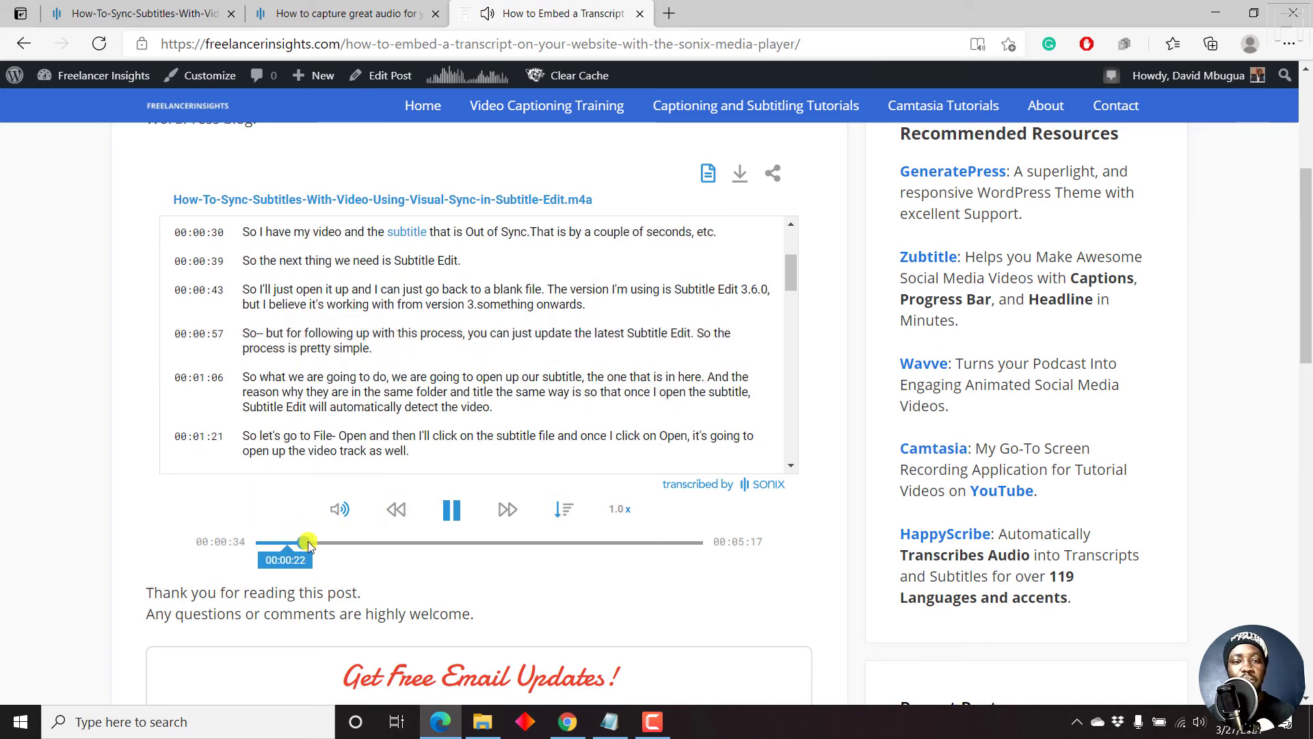
click(456, 514)
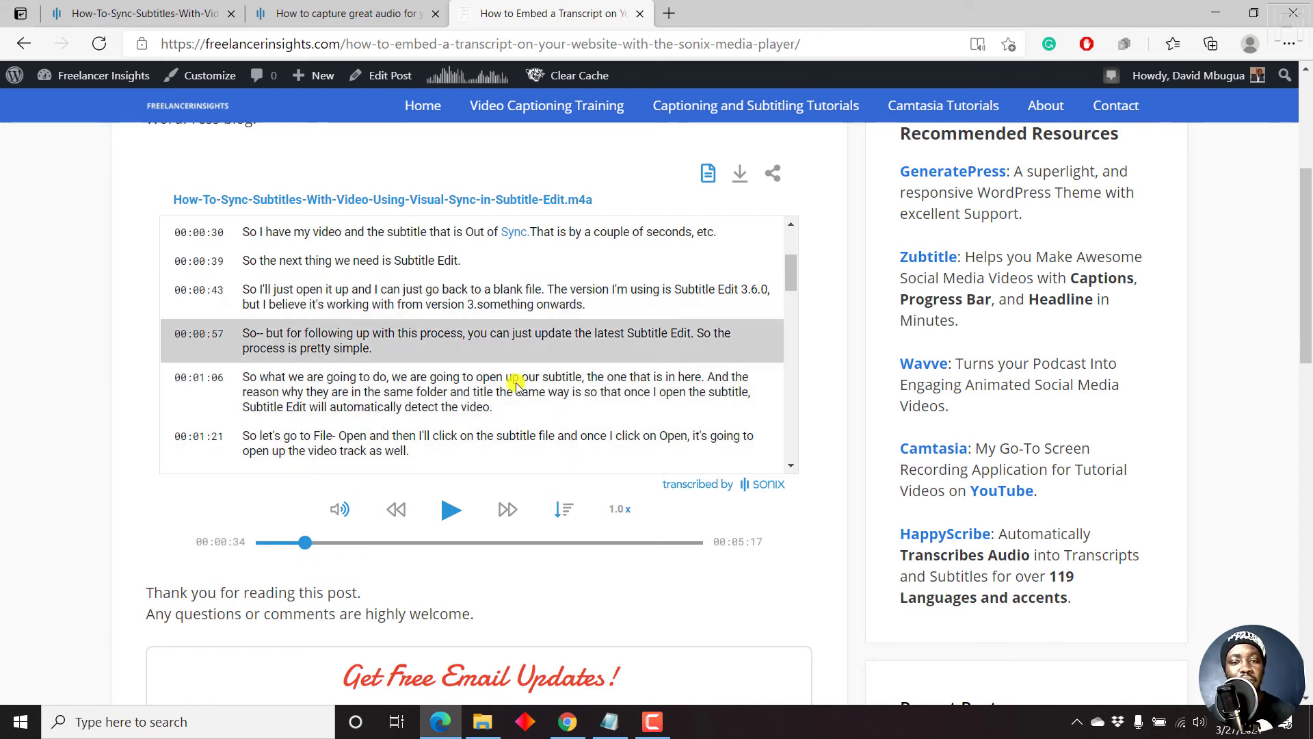
click(334, 511)
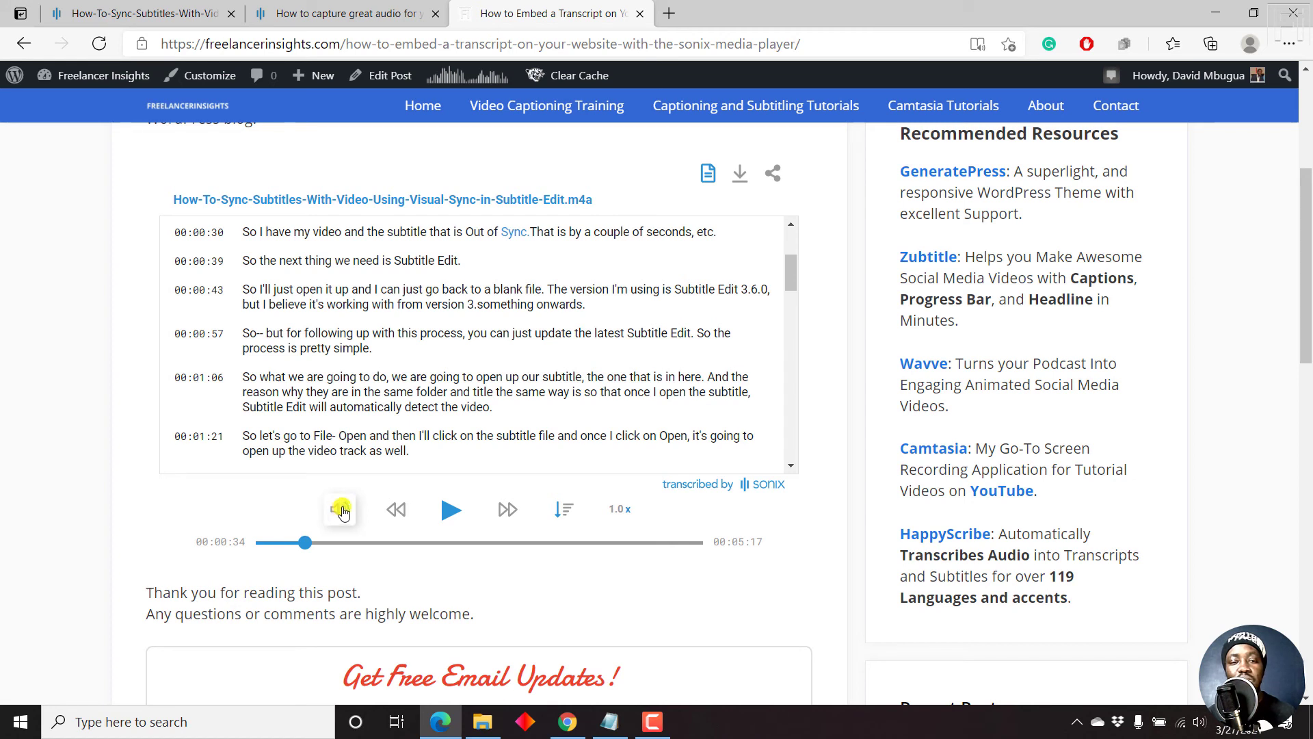
click(342, 511)
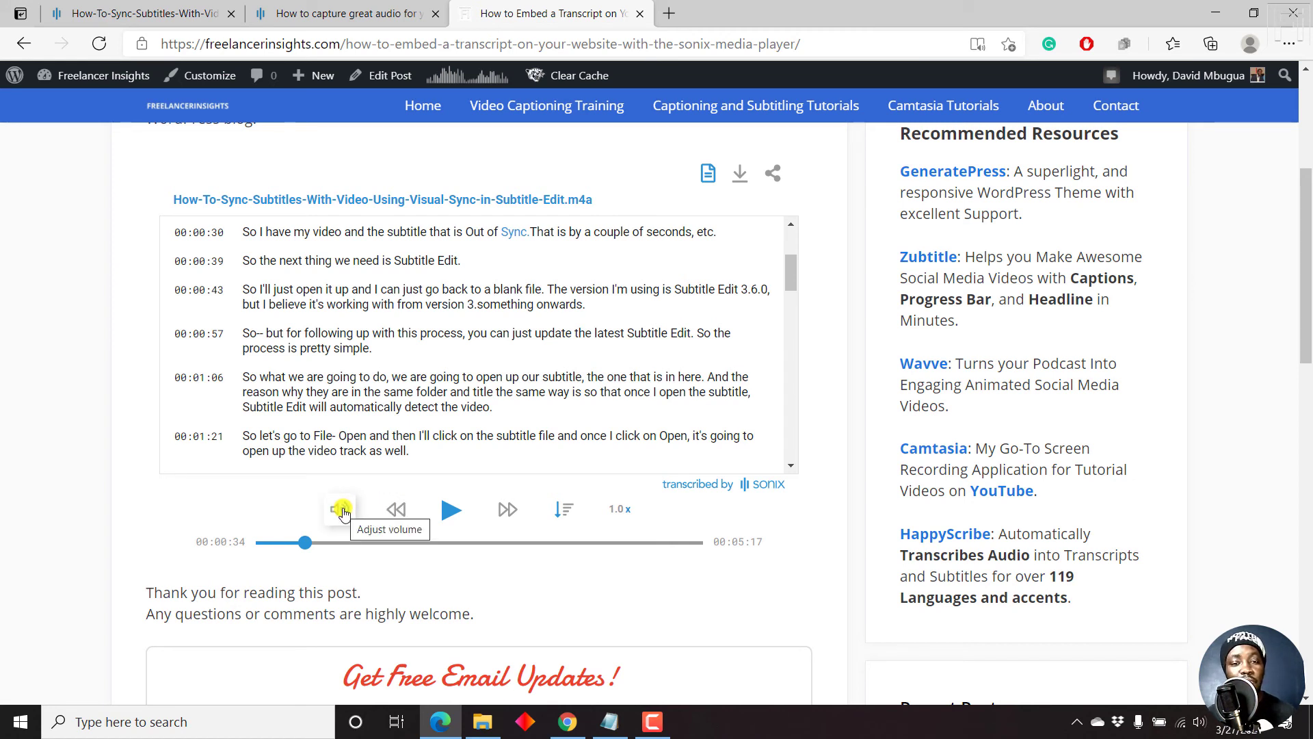